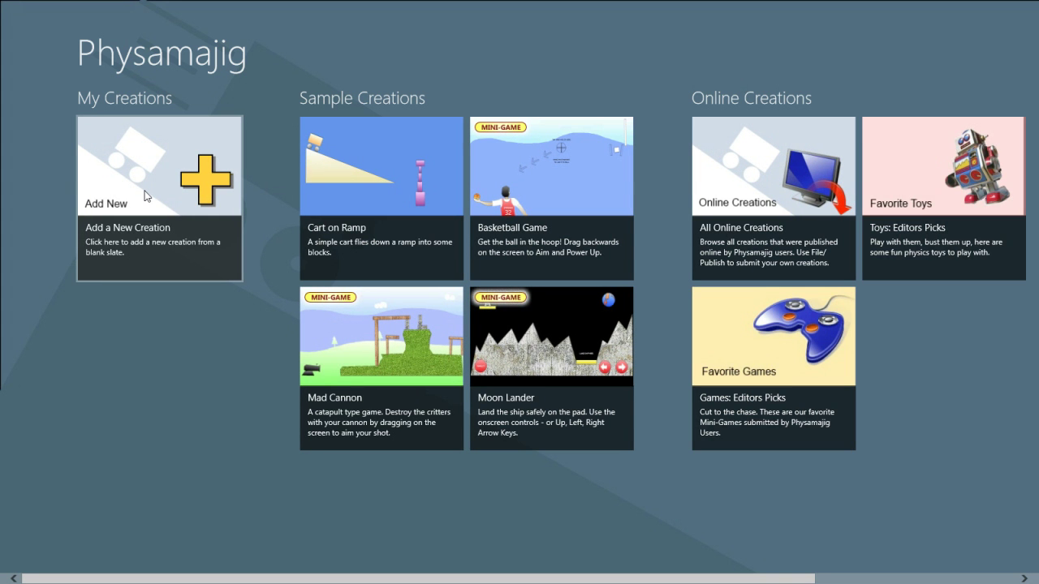
Start a new blank creation and draw a long, gently hilly grass platform across the bottom of the scene.
left_click(146, 196)
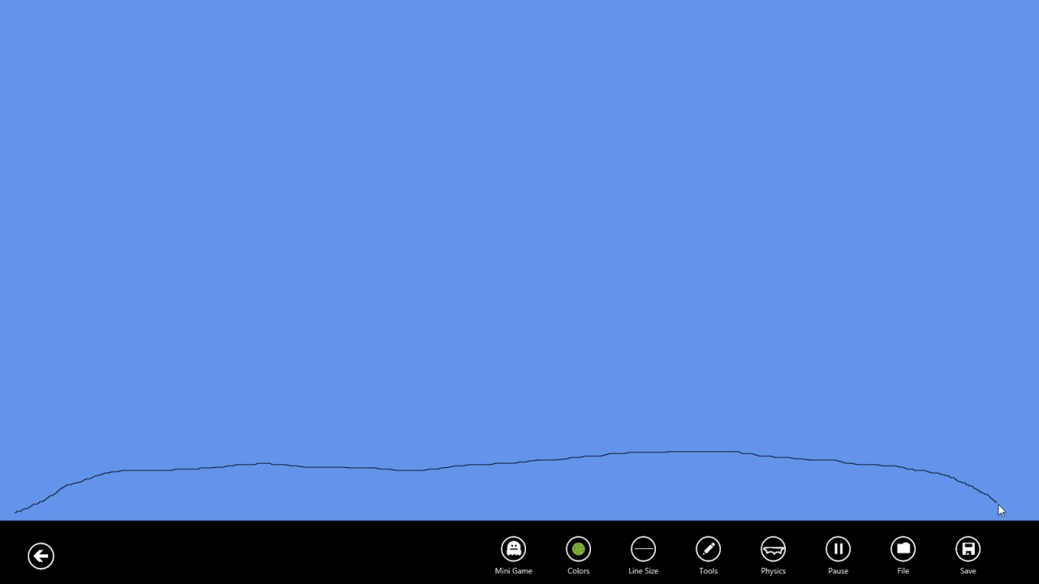
left_click_drag(998, 504, 1003, 508)
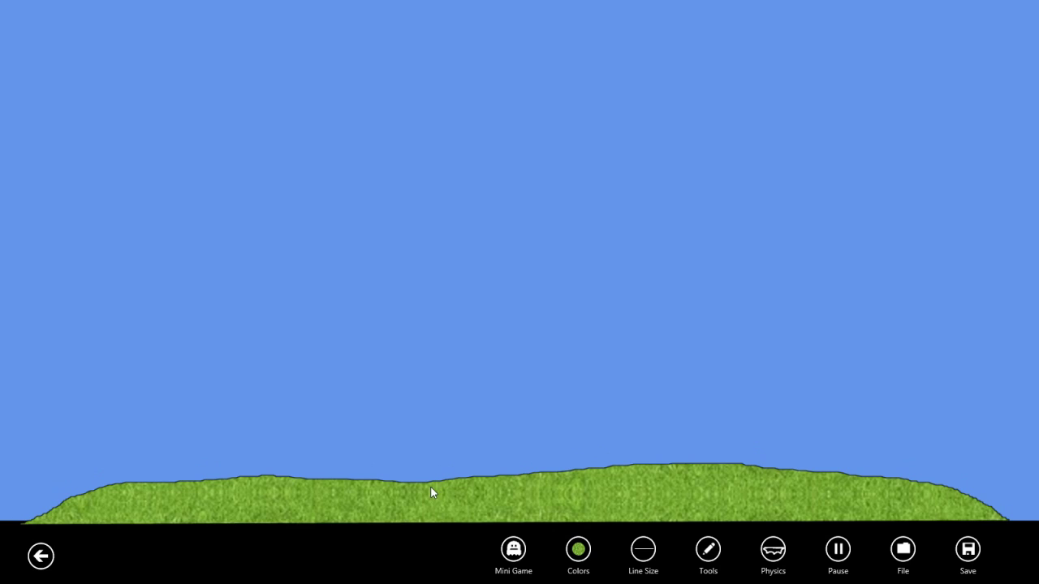
mouse_move(430, 486)
left_mouse_down()
mouse_move(429, 445)
mouse_move(445, 510)
mouse_move(440, 500)
left_mouse_up()
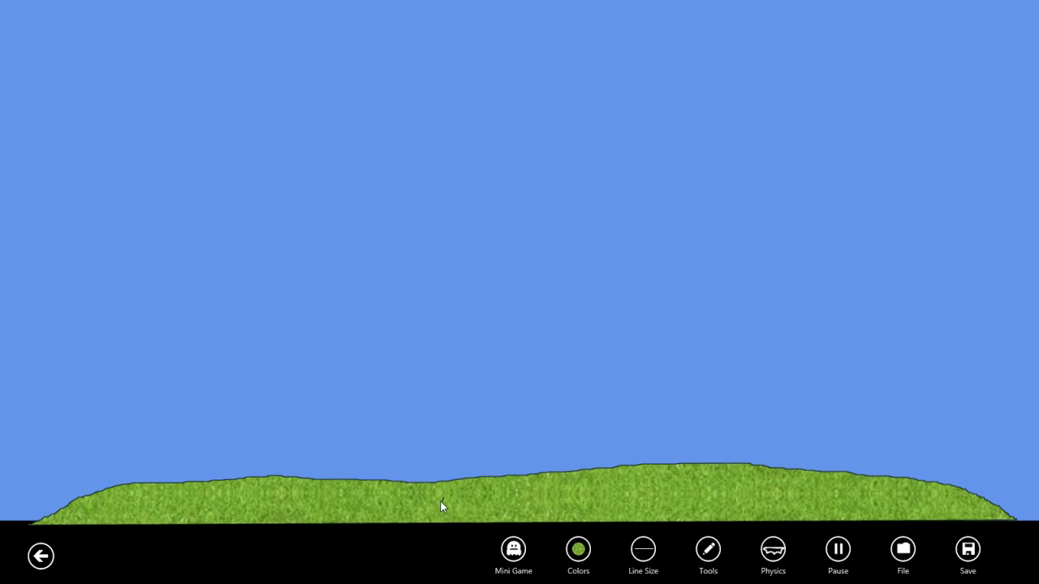
Pause the simulation and draw a red-filled circle with Free physics in the sky above the ground's left half.
left_click(579, 551)
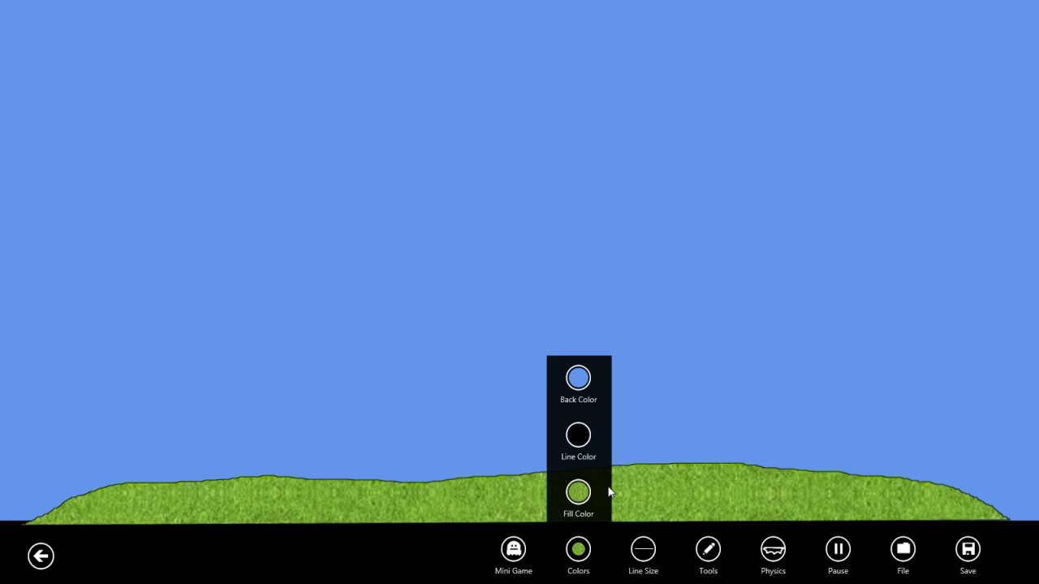
left_click(578, 491)
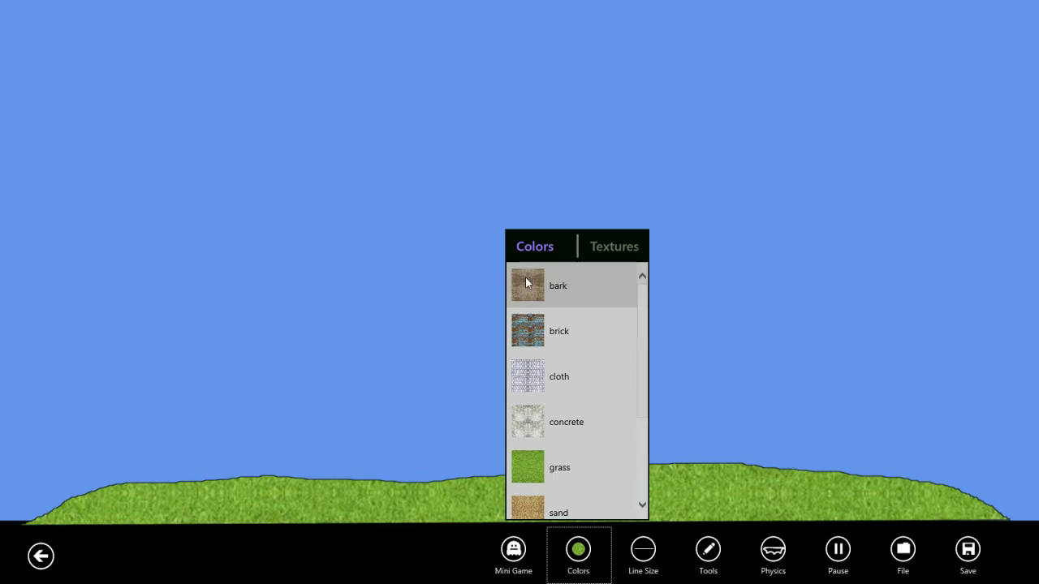
left_click(531, 245)
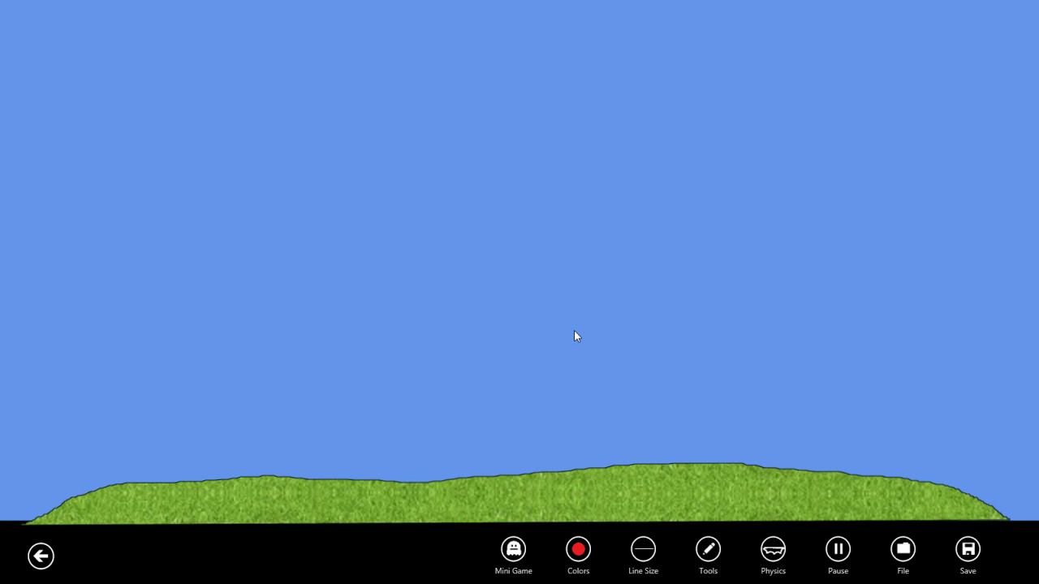
left_click(575, 331)
left_click(708, 549)
left_click(707, 319)
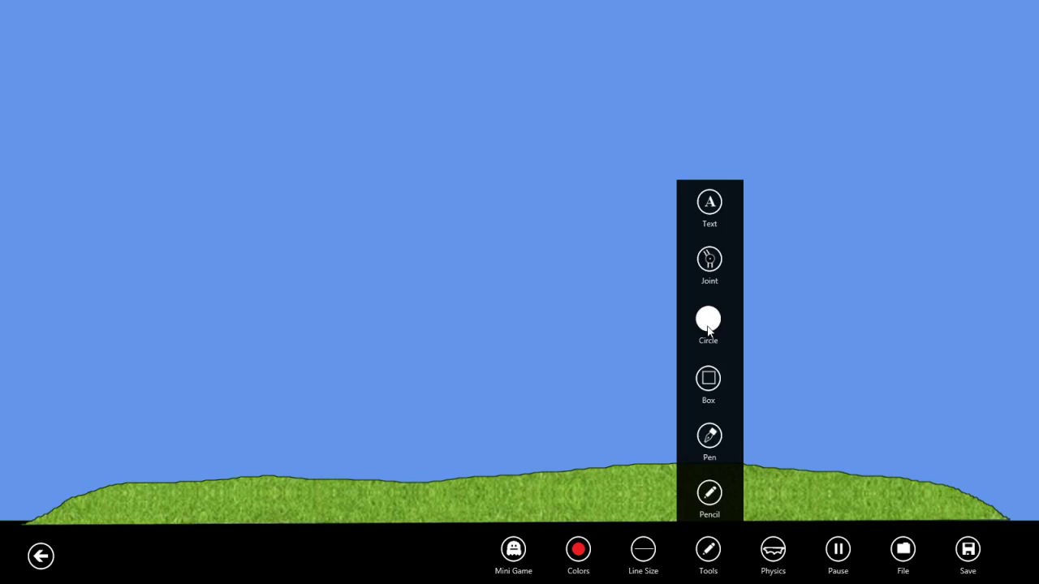
left_click(773, 547)
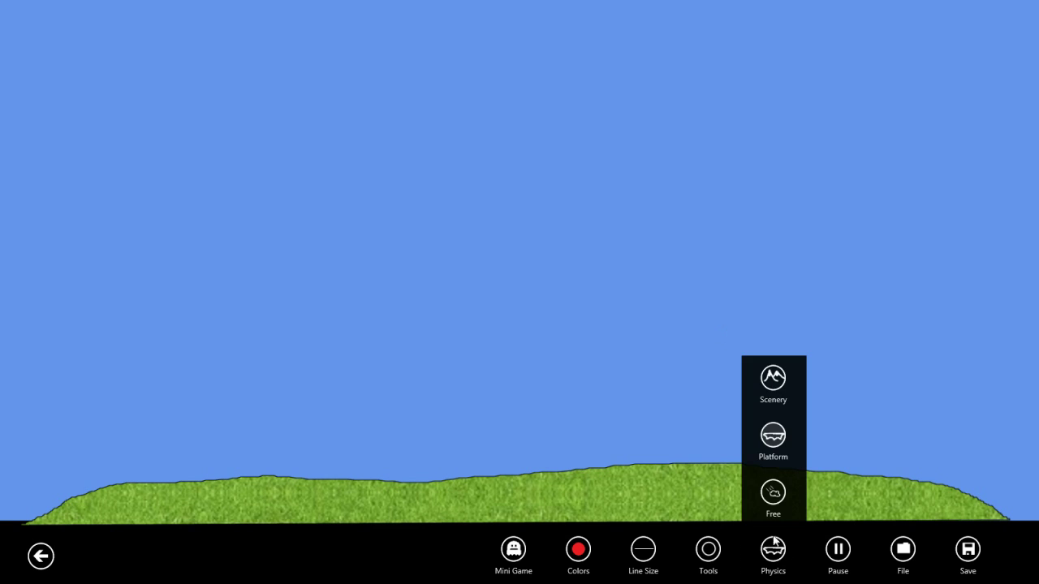
left_click(773, 495)
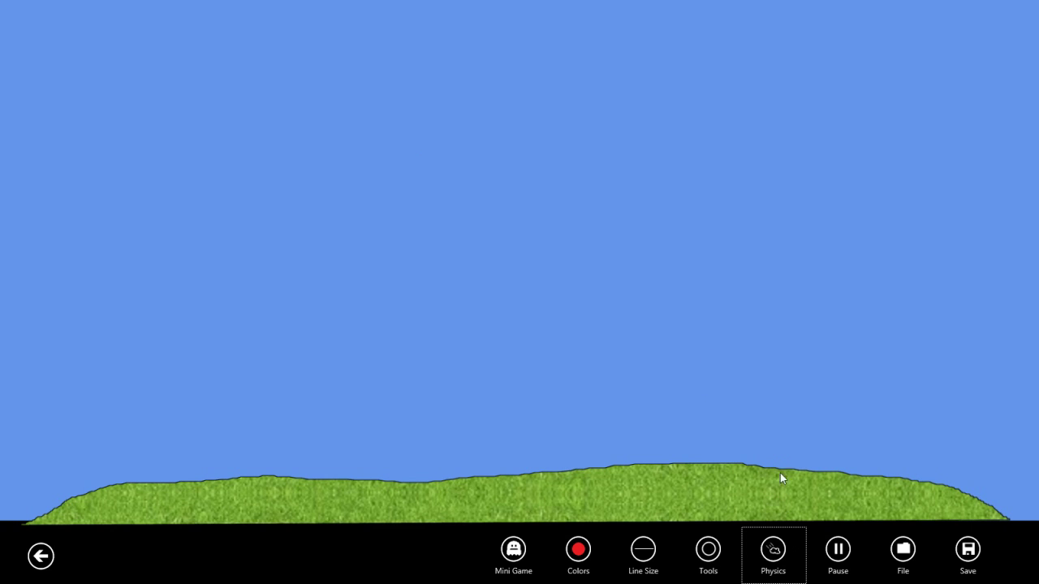
left_click(840, 558)
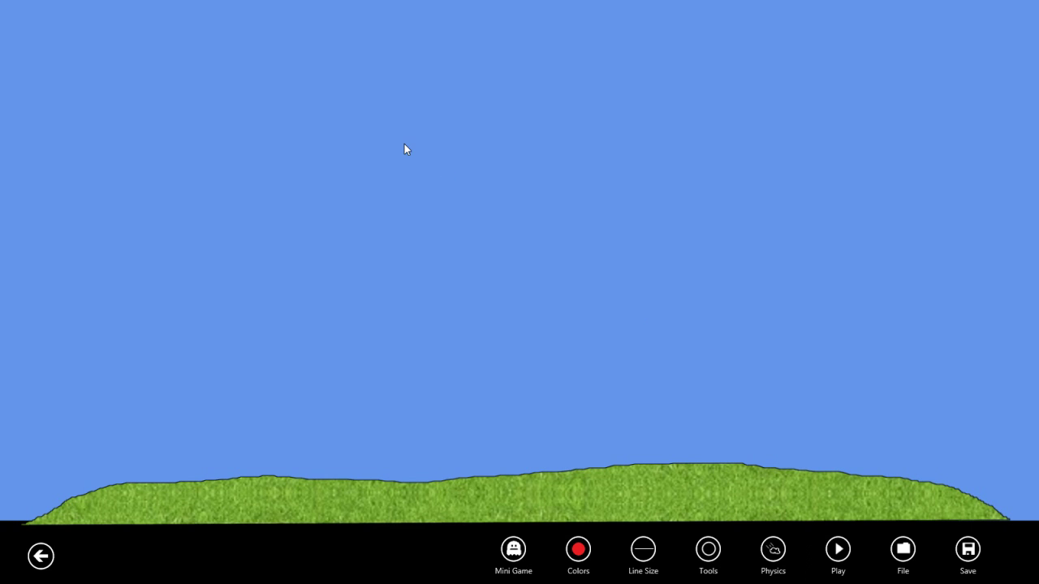
left_click_drag(315, 119, 378, 156)
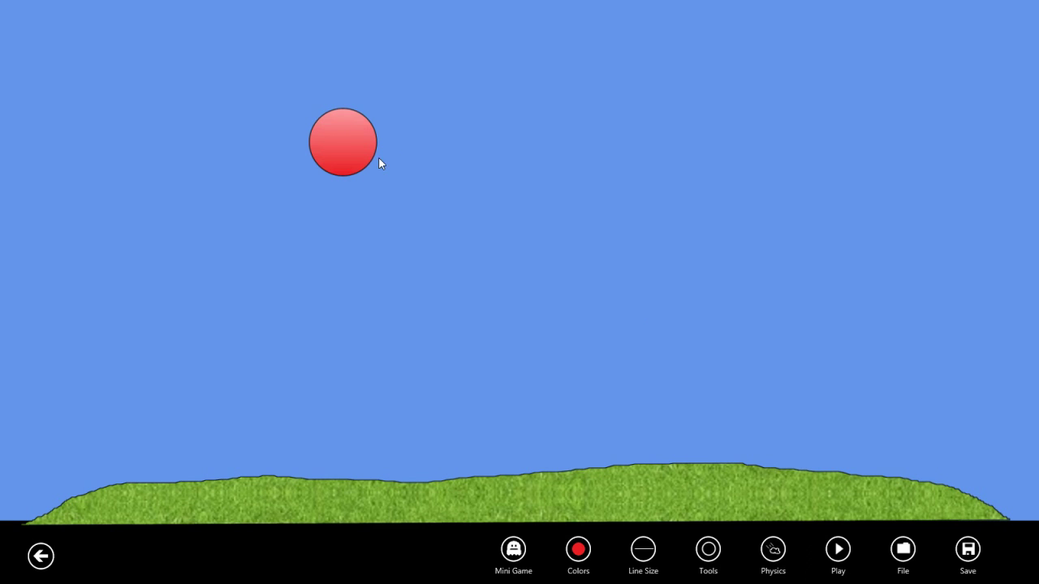
Edit inside the red circle and draw five black spots of various sizes on it.
left_click(351, 141)
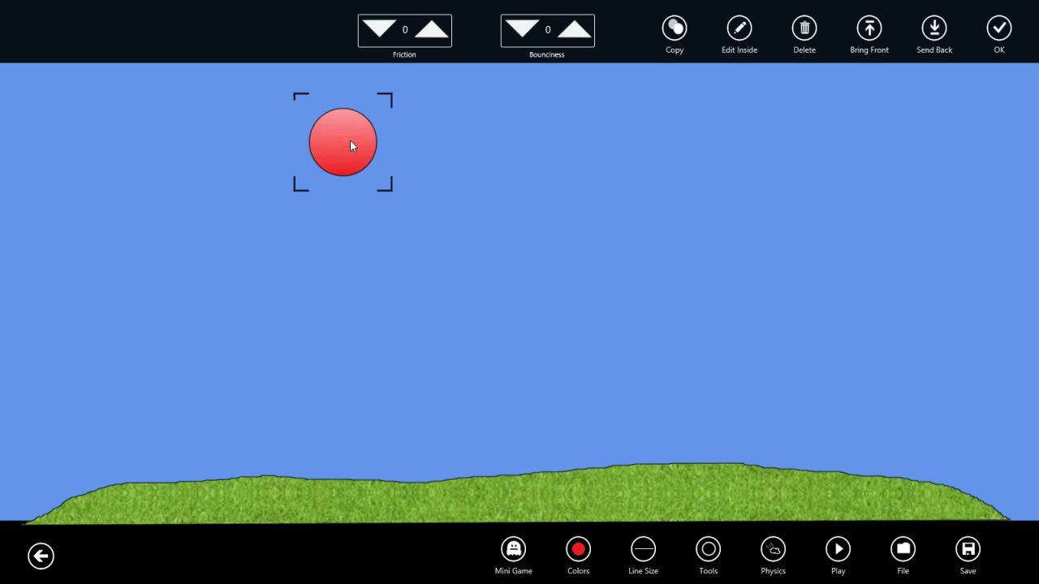
left_click(738, 29)
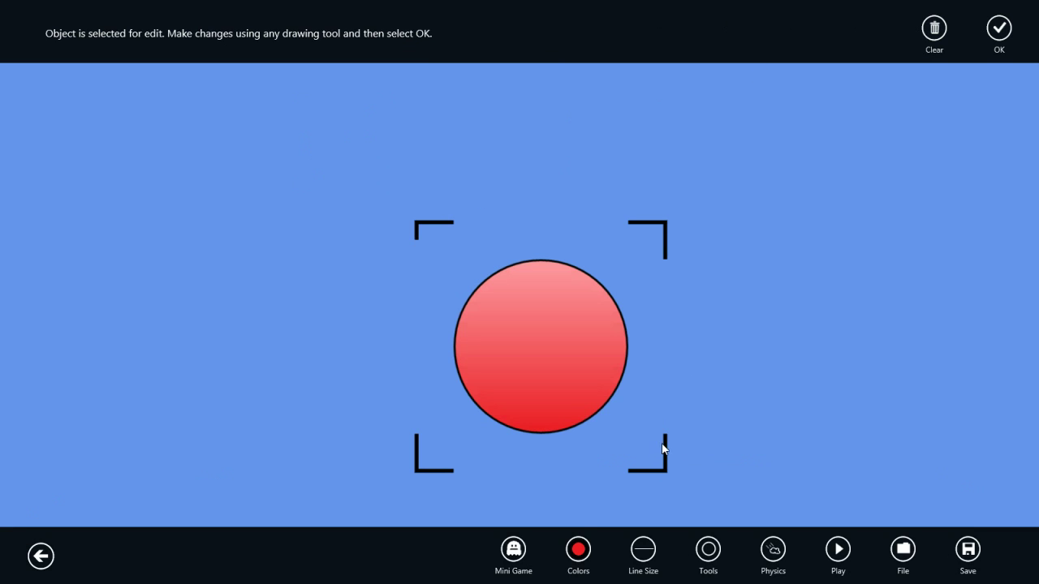
left_click(578, 549)
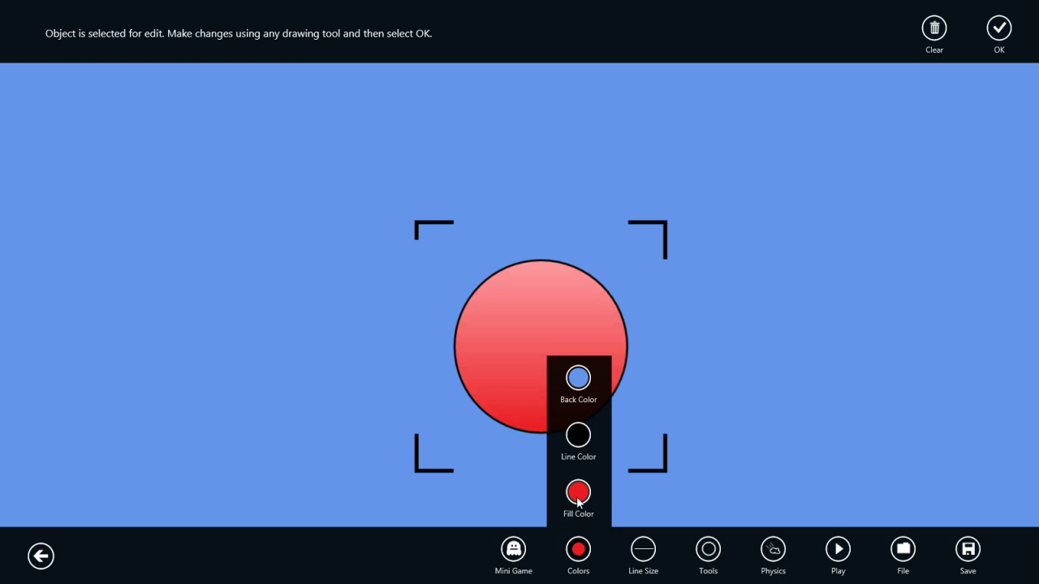
left_click(578, 497)
left_click(520, 331)
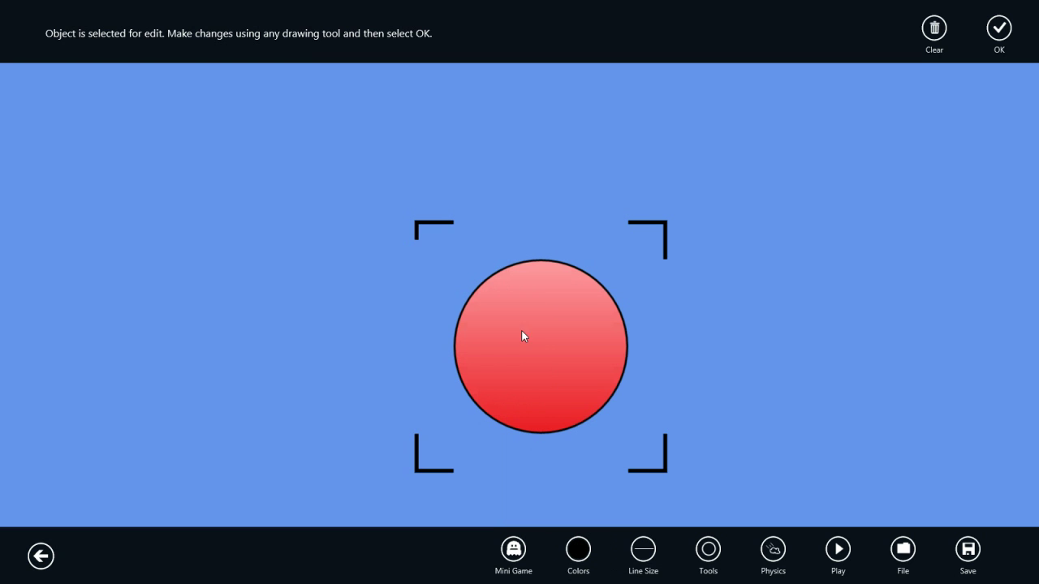
left_click_drag(537, 294, 580, 334)
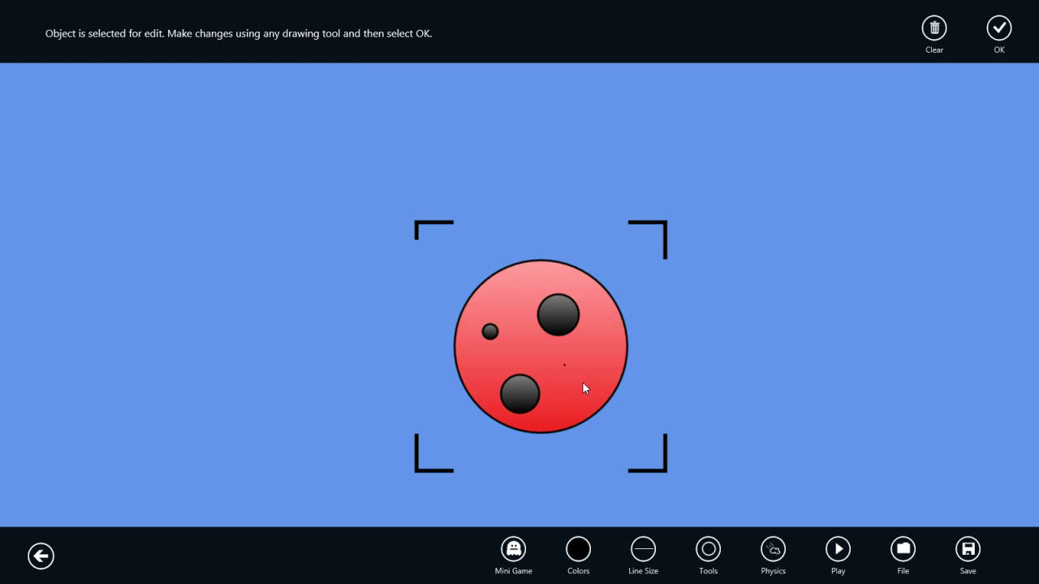
left_click_drag(535, 303, 536, 303)
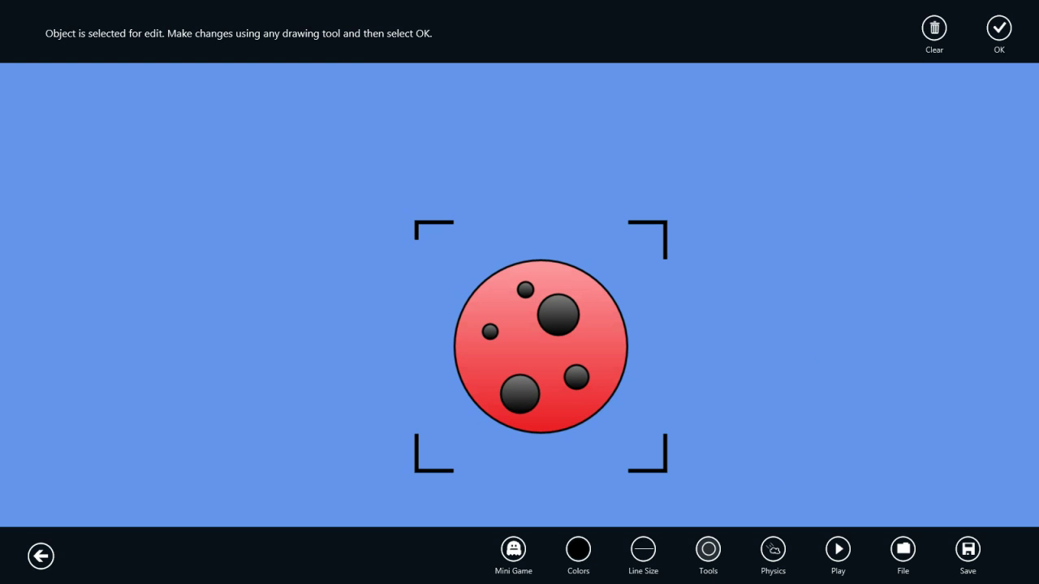
Draw a black trapezoid head on top of the red circle with the Pen tool.
left_click(719, 549)
left_click(721, 443)
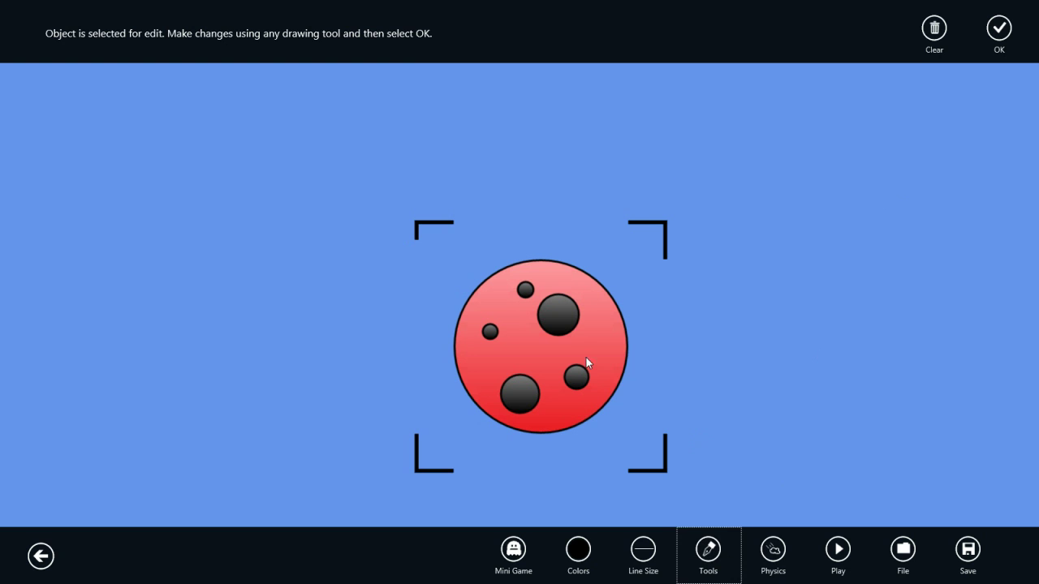
left_click(498, 268)
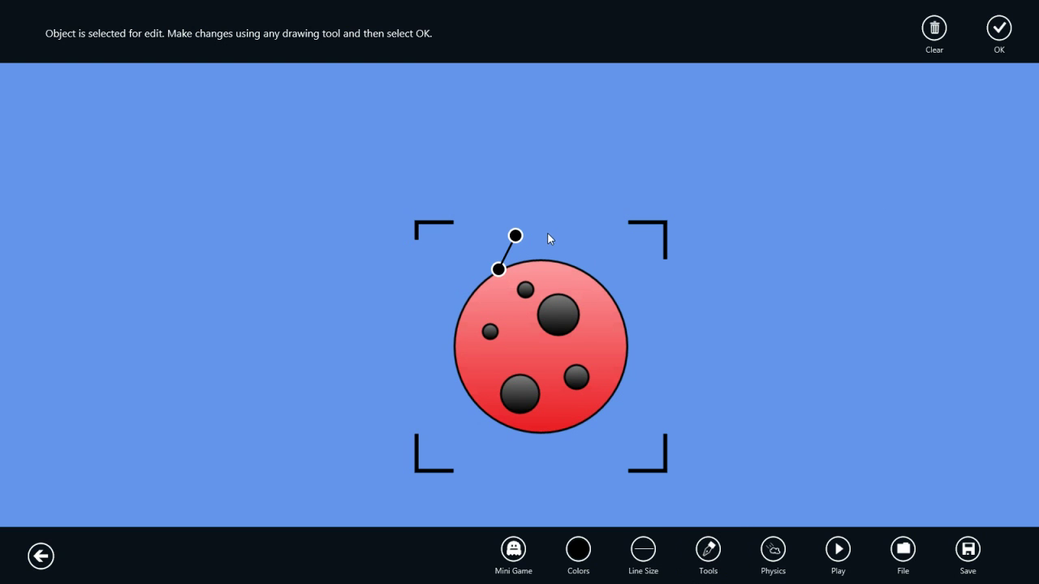
left_click(536, 263)
left_click(500, 271)
Add two white circle eyes with small pupils to the ladybug's head and finish editing the object.
left_click(708, 550)
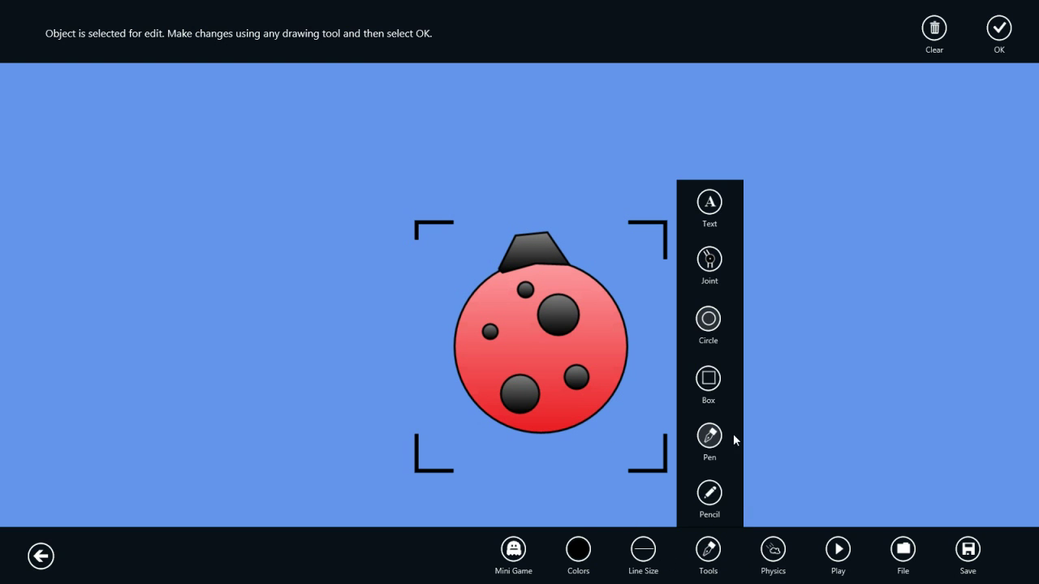
left_click(707, 319)
left_click(578, 549)
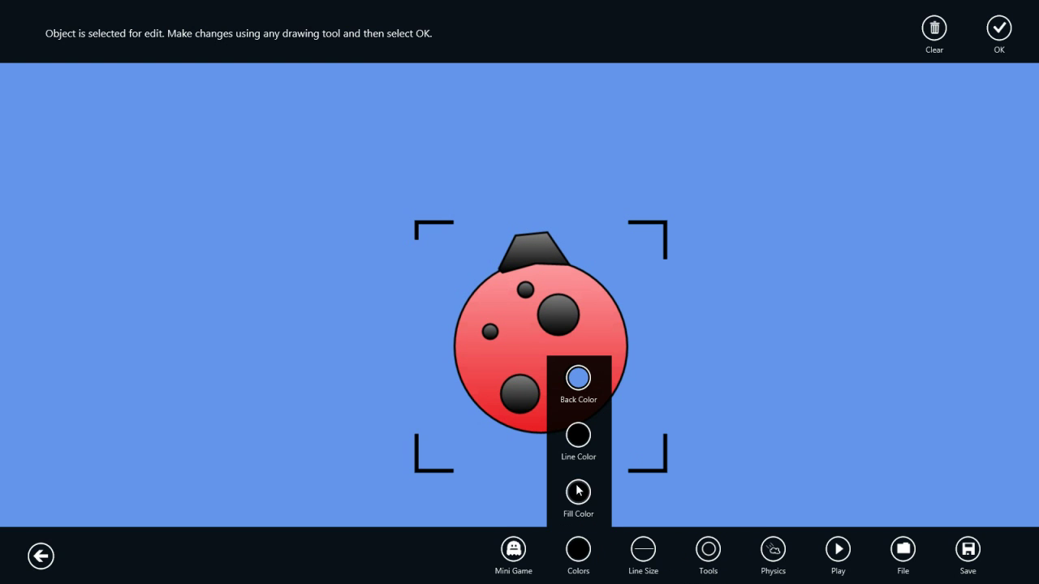
left_click(578, 491)
left_click(519, 348)
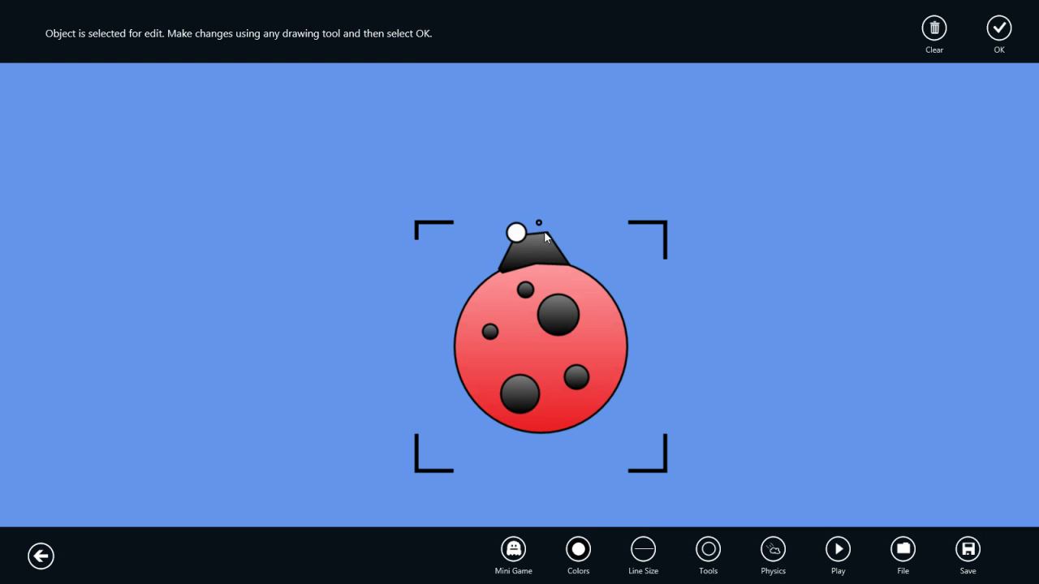
left_click_drag(552, 239, 515, 232)
left_click(998, 31)
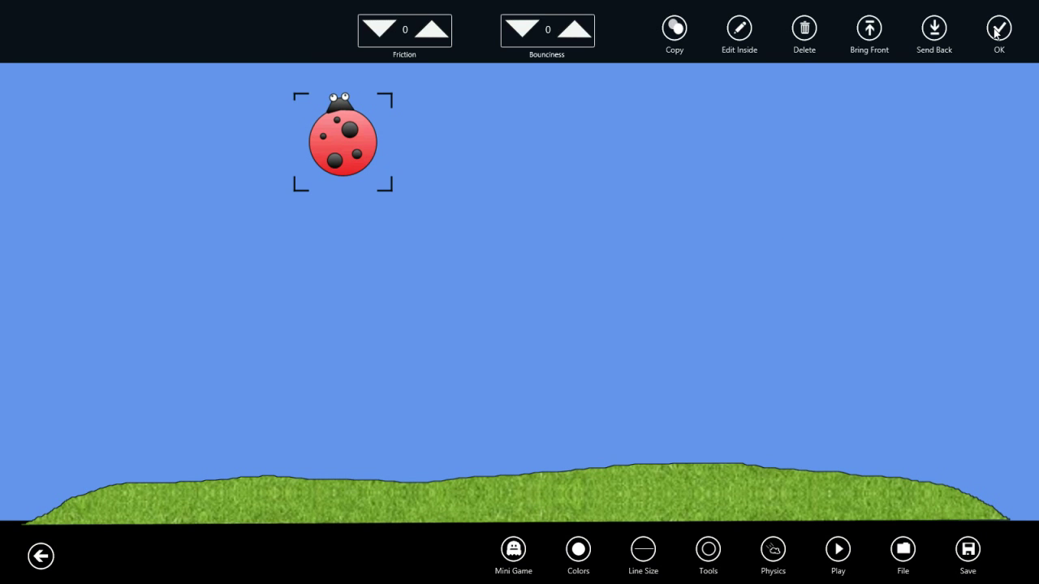
left_click(997, 31)
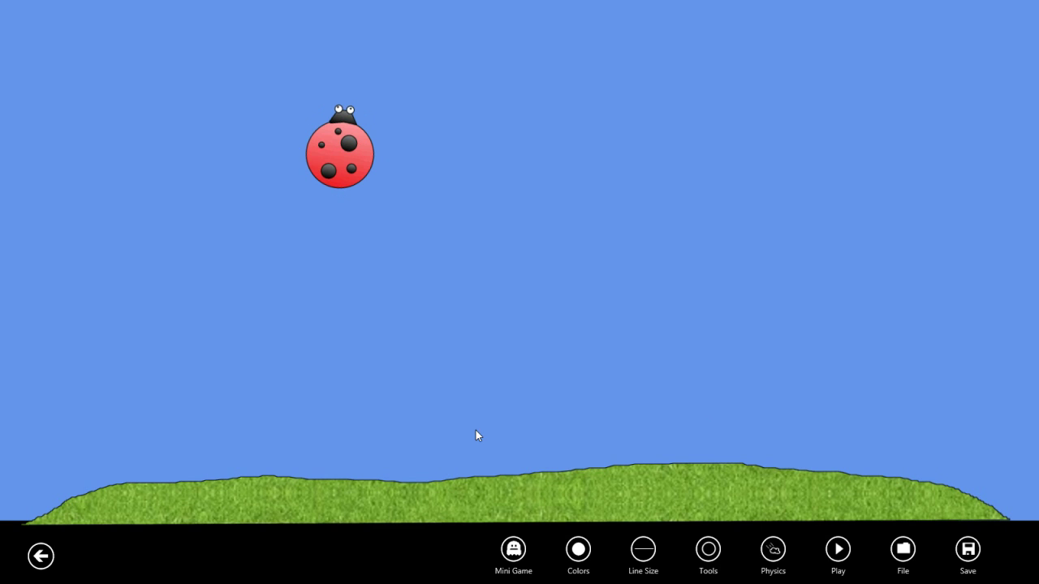
Join the ladybug's center to the grass ground and set the joint type to Slider Joint.
left_click(773, 550)
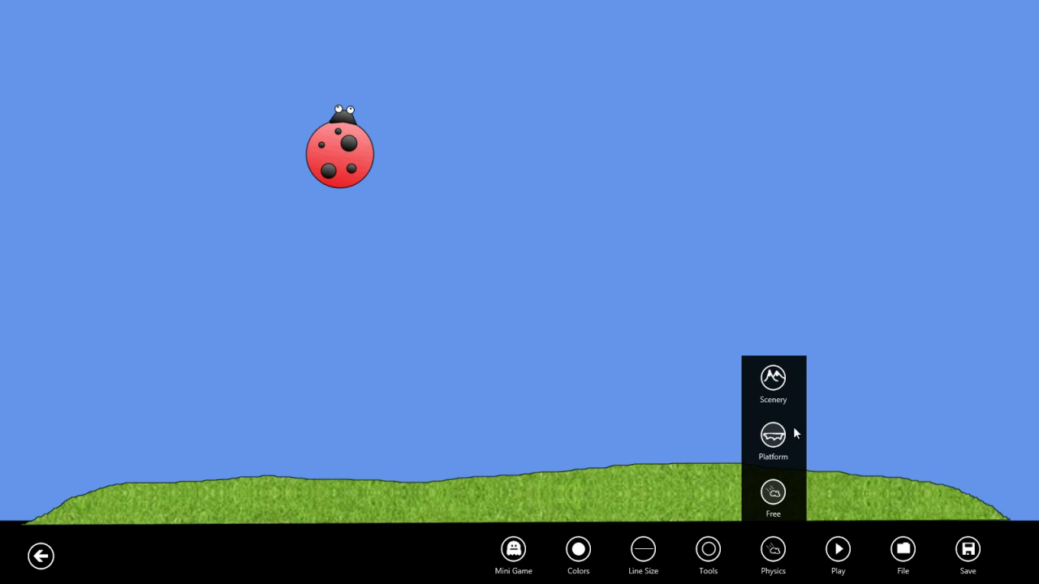
left_click(713, 552)
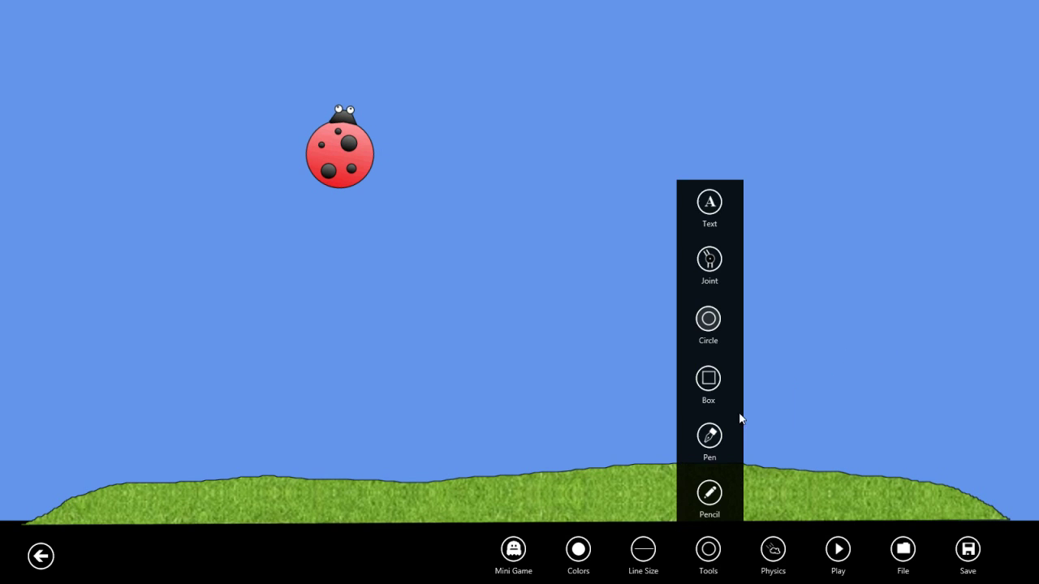
left_click(719, 262)
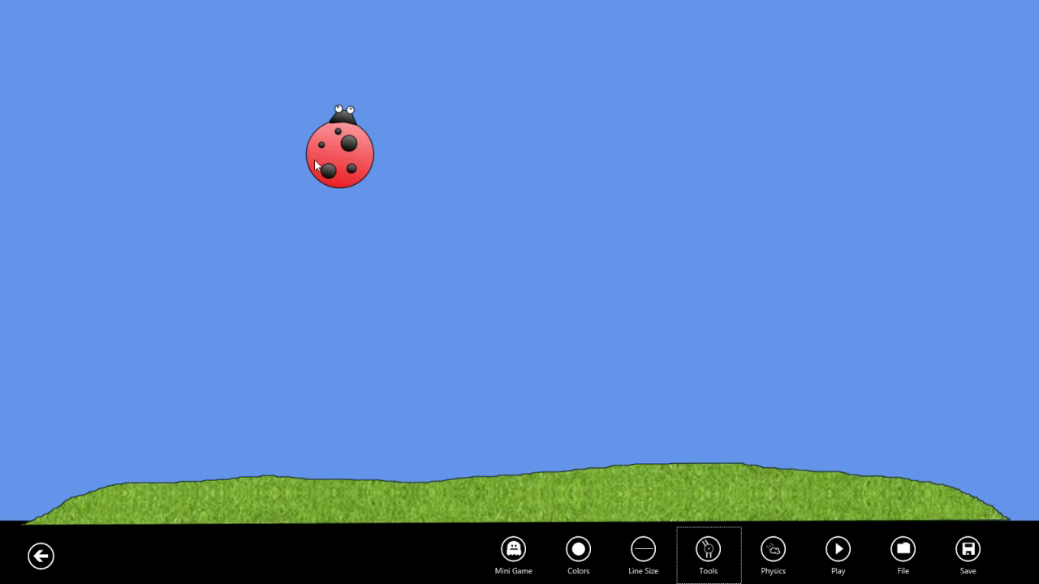
left_click(337, 151)
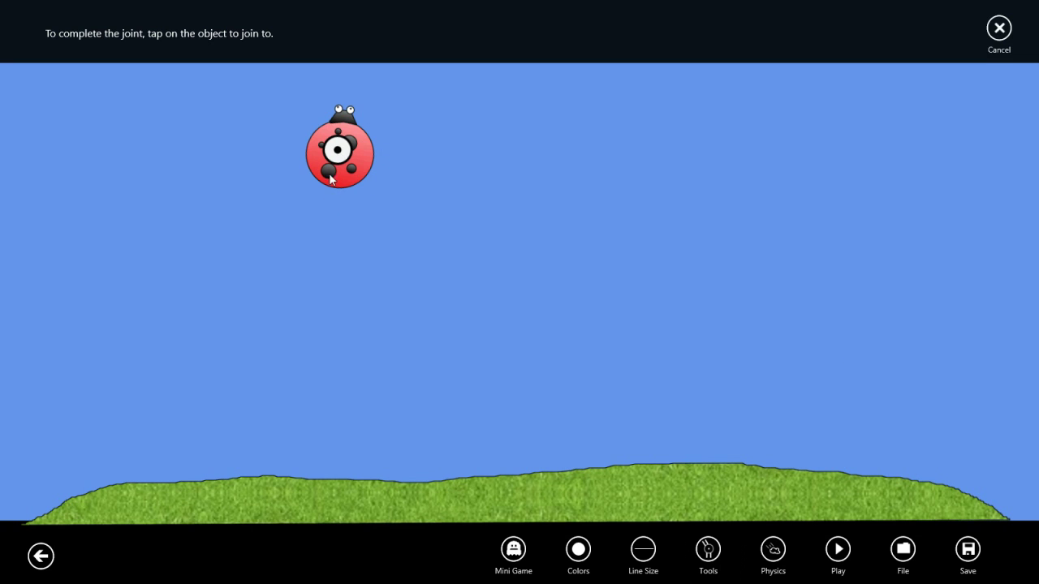
left_click(329, 498)
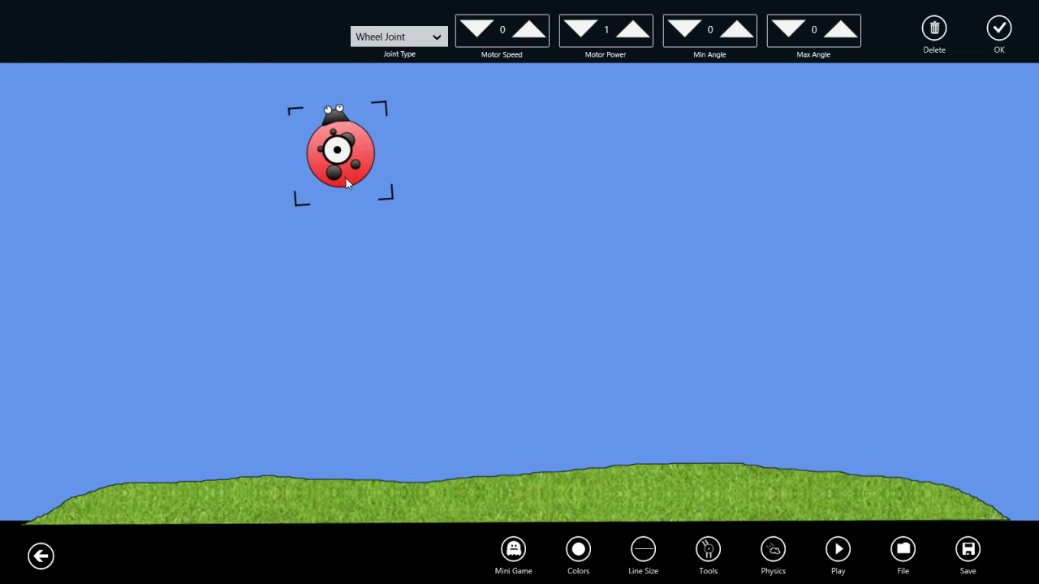
left_click(436, 43)
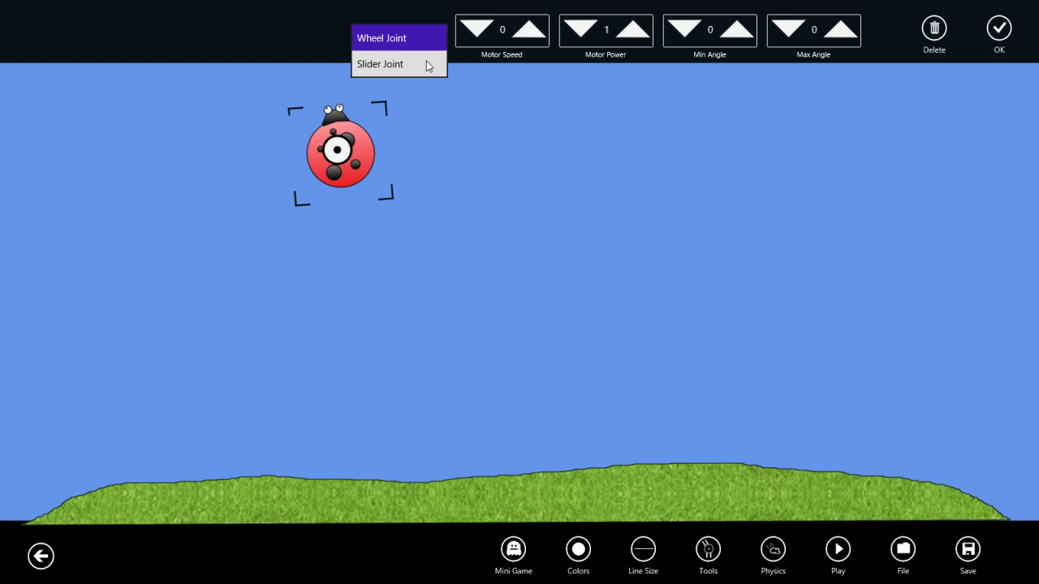
left_click(425, 63)
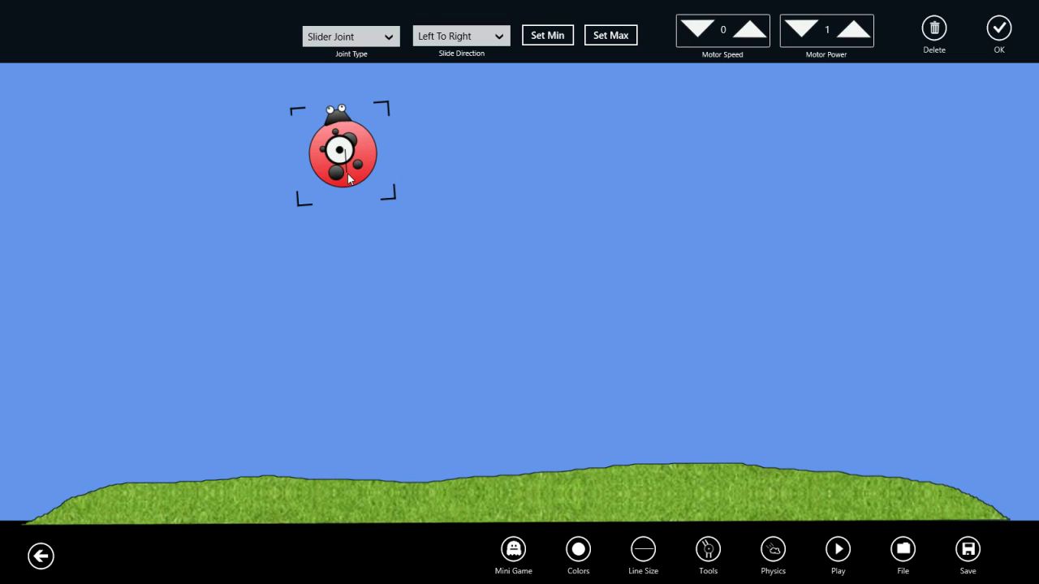
Set the slider's minimum with the ladybug near the scene's left edge, its maximum farther right, and the motor speed to 2.
left_click_drag(348, 179, 95, 182)
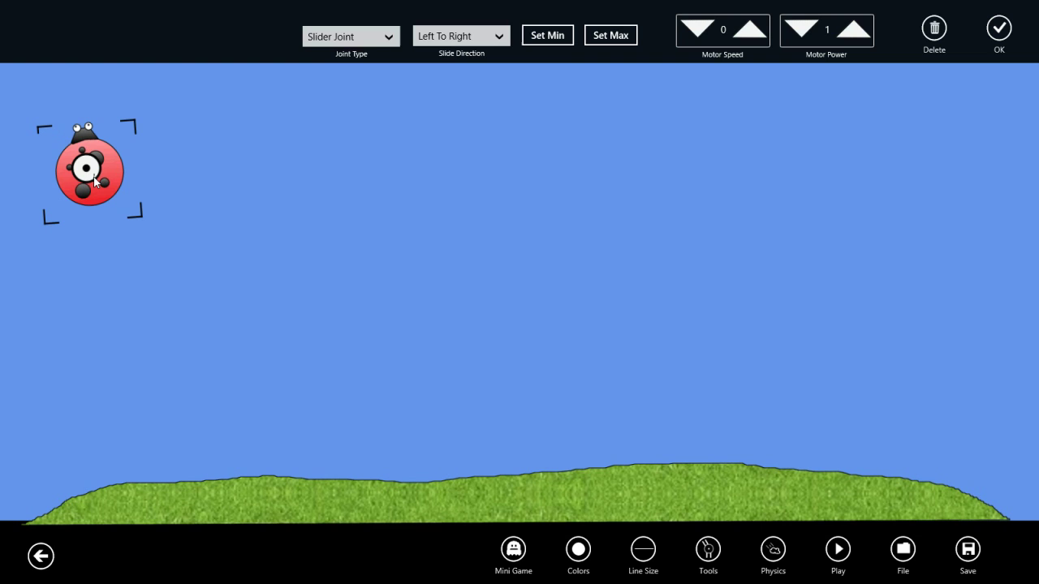
left_click(550, 37)
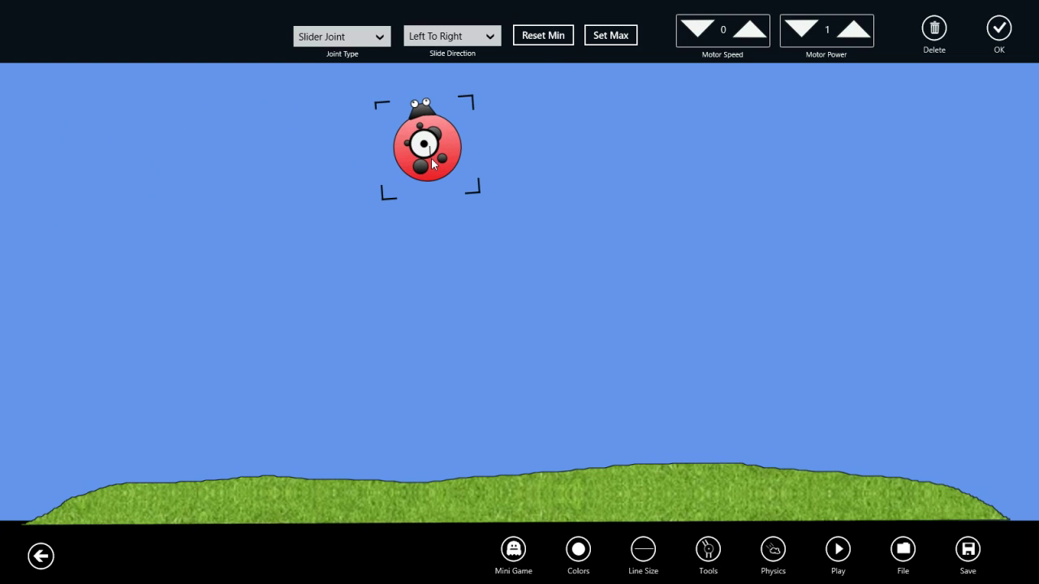
left_click(625, 41)
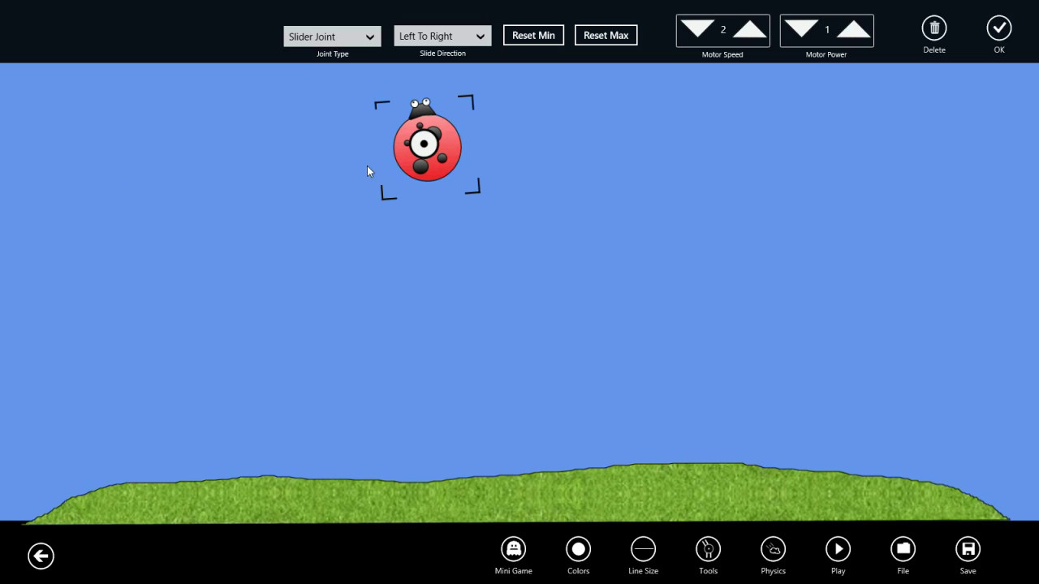
left_click(1001, 33)
left_click(1001, 32)
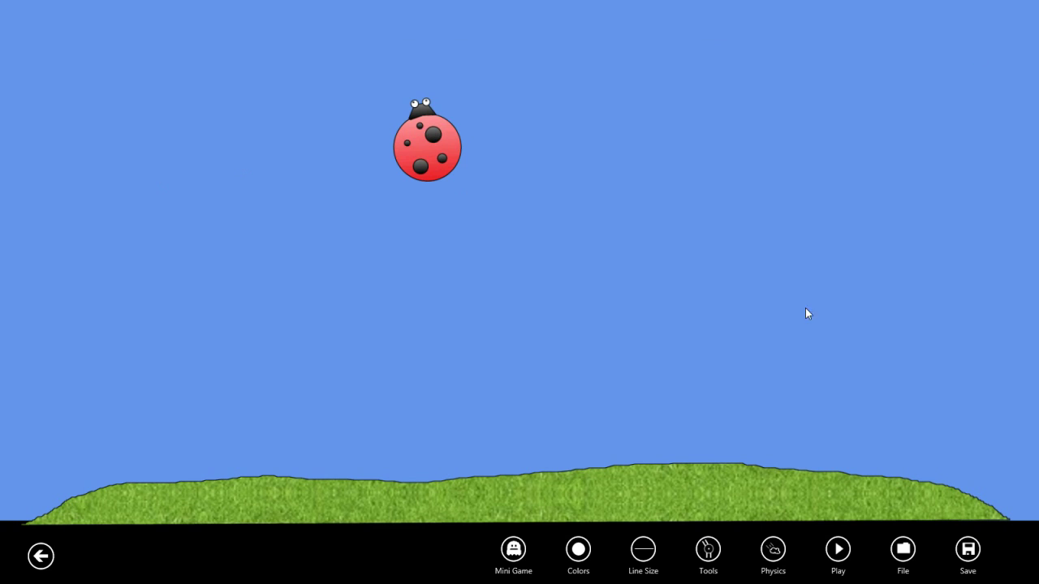
Run the simulation briefly to check the ladybug's sliding motion, and pause it.
left_click(840, 552)
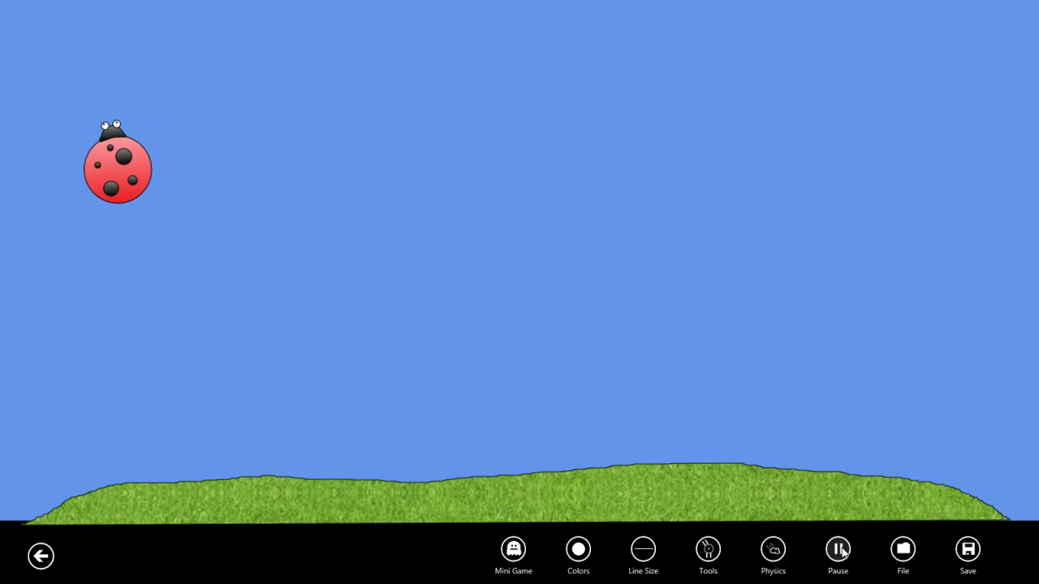
left_click(840, 552)
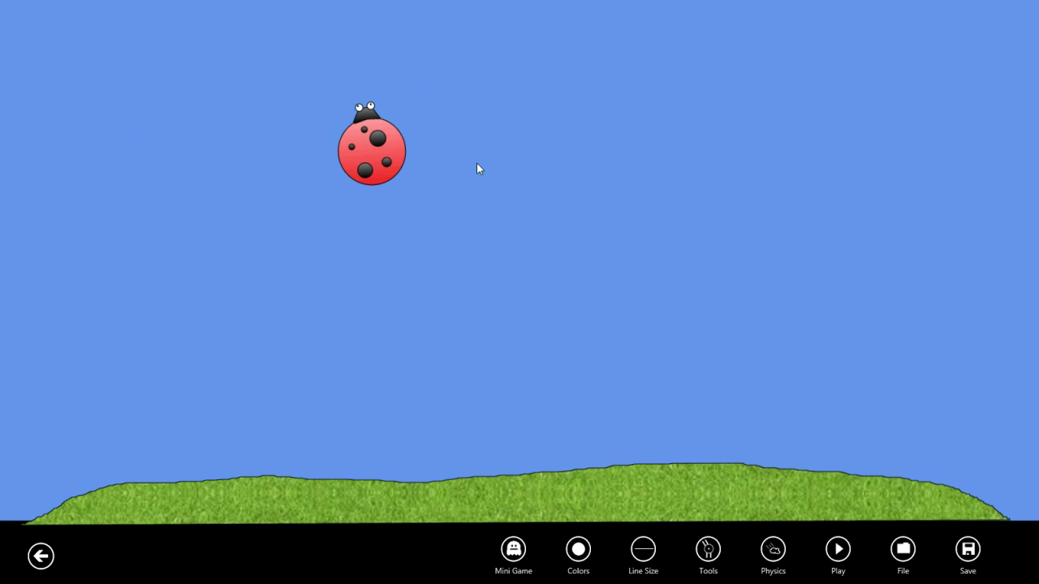
left_click(381, 158)
left_click(999, 30)
Make two copies of the ladybug and place one high in the scene's right part, the other just above the middle of the grass.
left_click(708, 551)
left_click(711, 497)
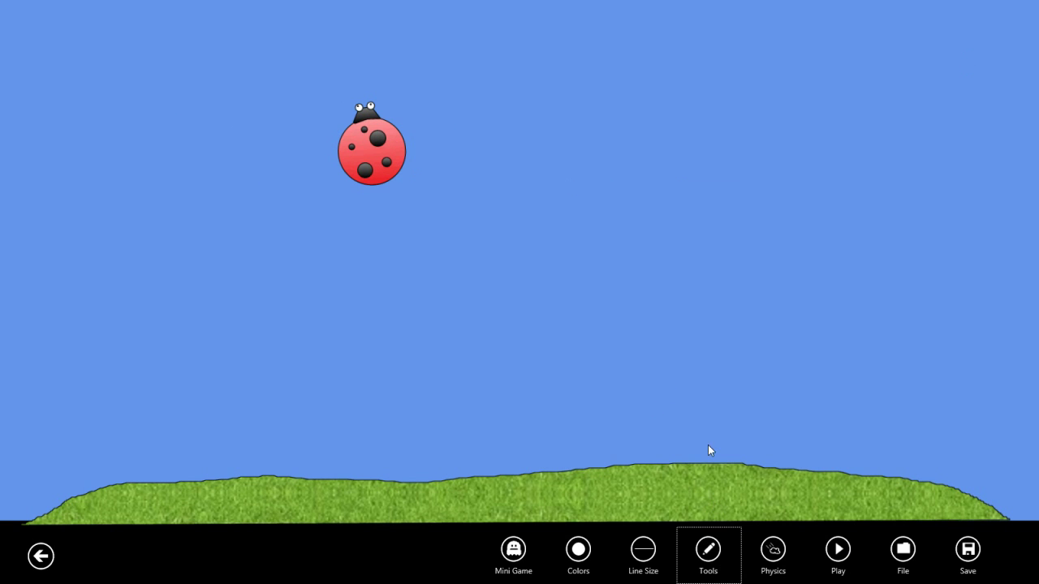
left_click(369, 160)
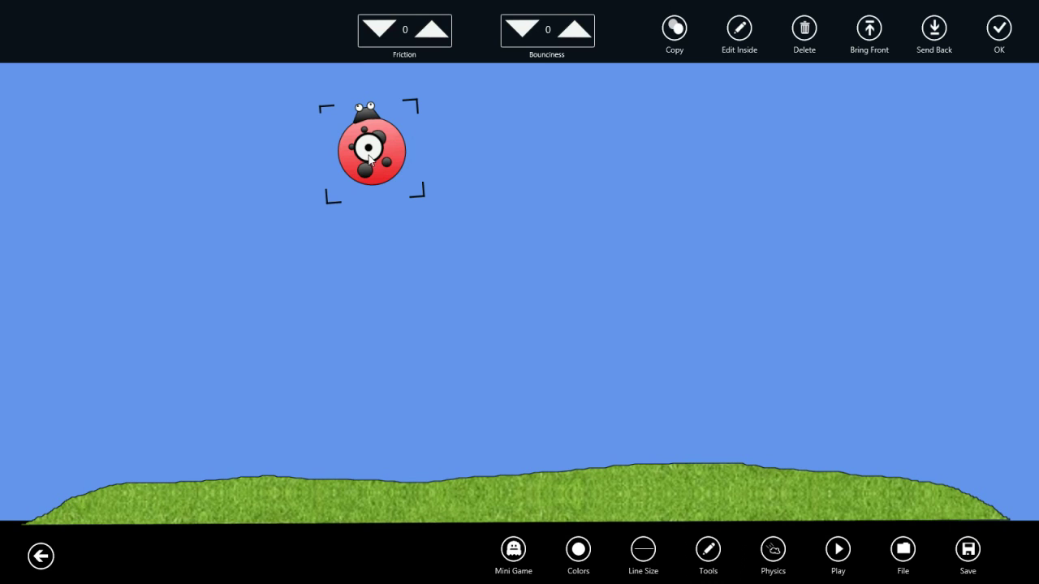
left_click(674, 30)
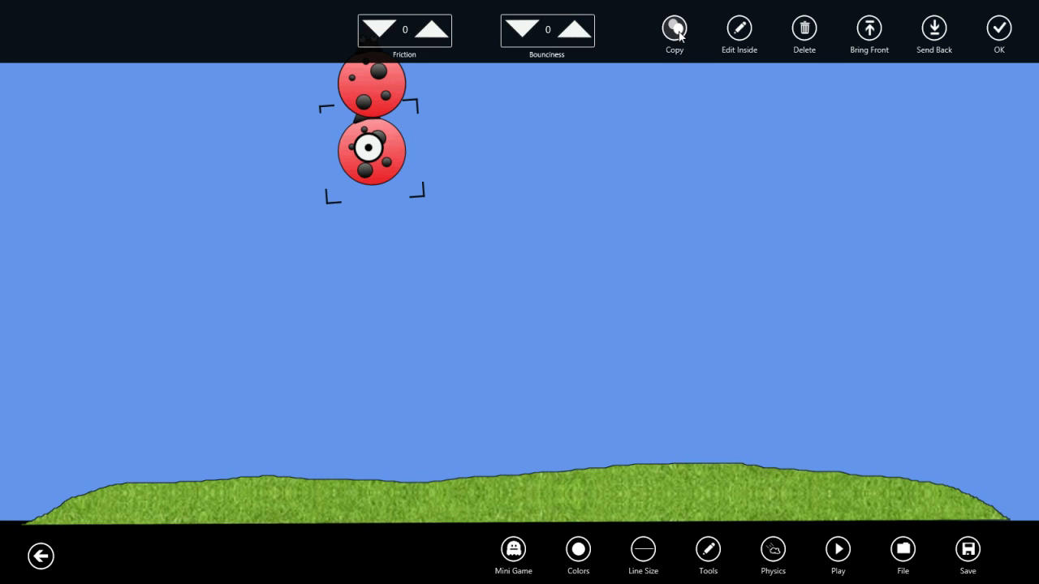
left_click(1003, 34)
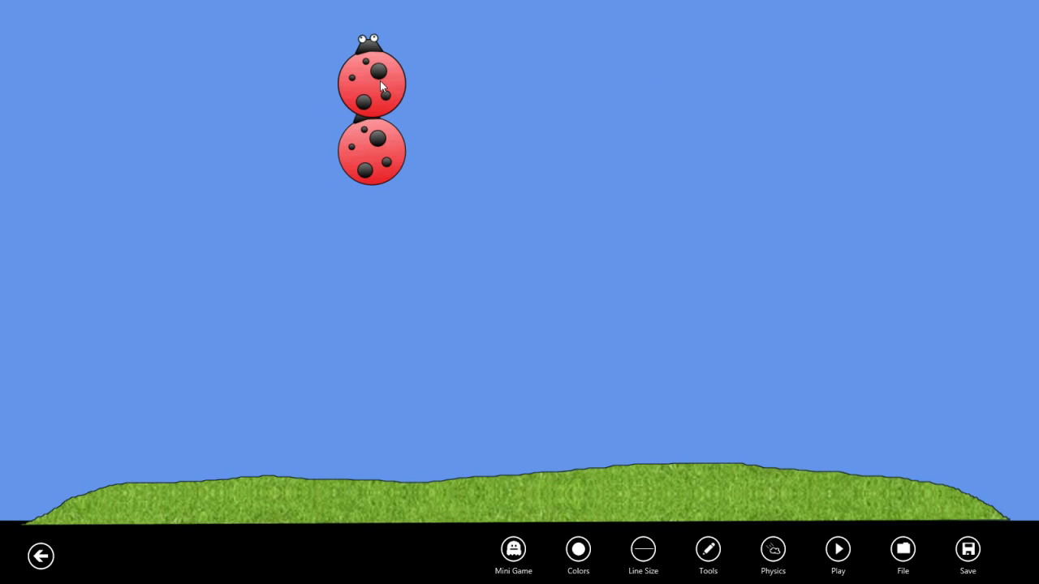
left_click_drag(384, 90, 839, 129)
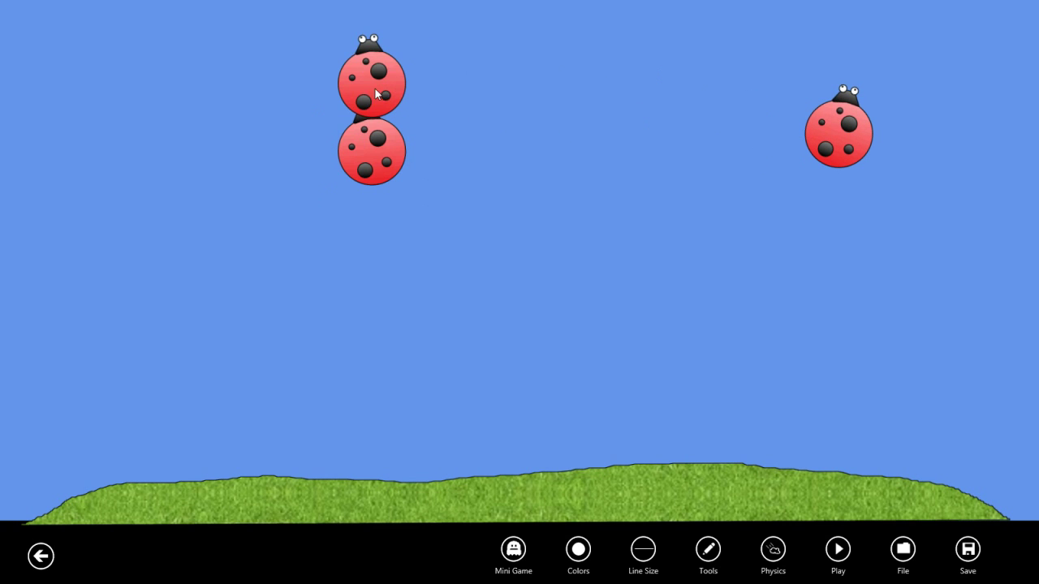
left_click_drag(376, 94, 552, 426)
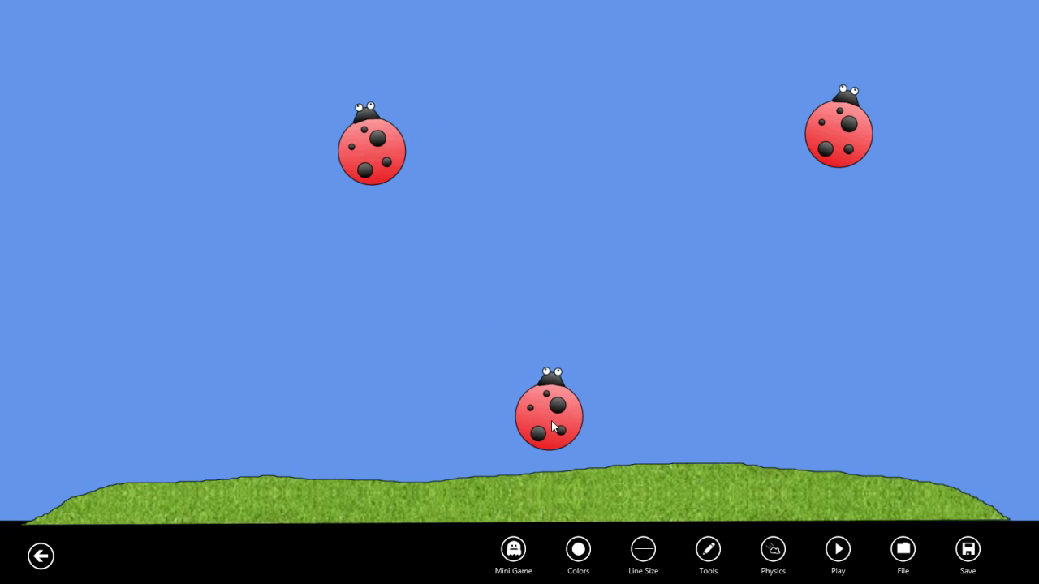
Join the center of the ladybug just above the grass to the ground and set the joint type to Slider Joint.
left_click(708, 549)
left_click(707, 269)
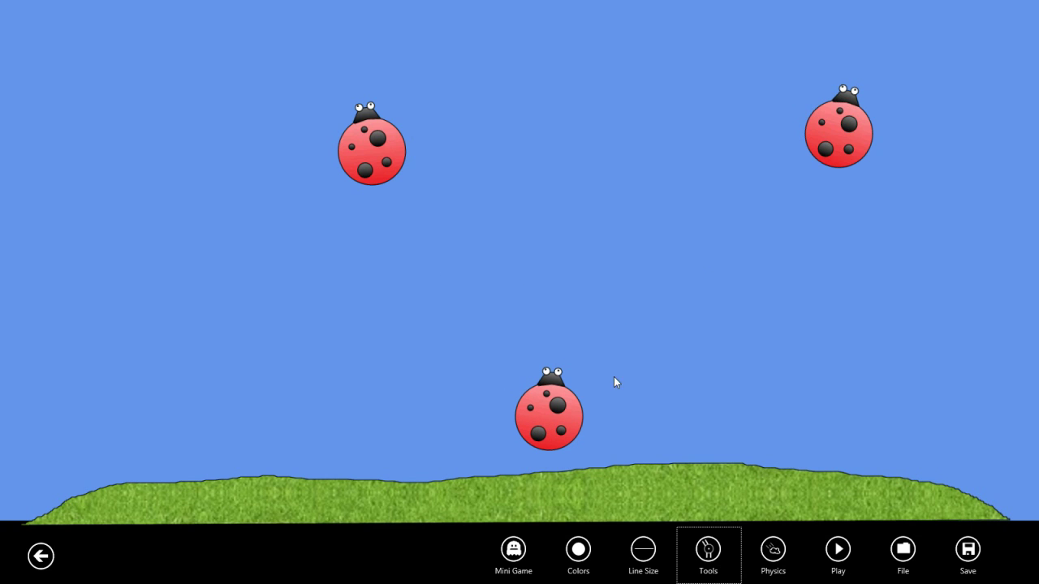
left_click(551, 412)
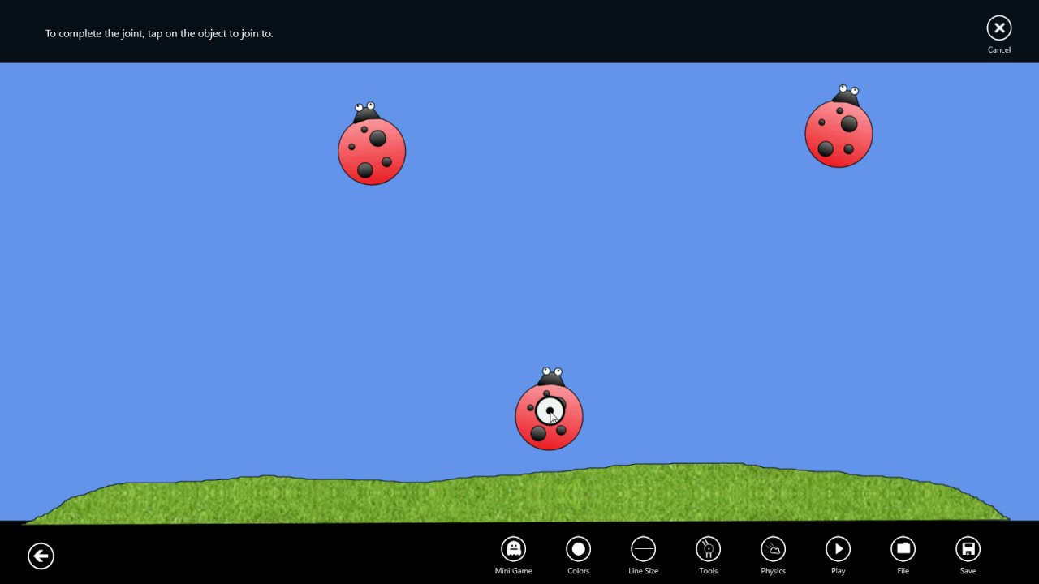
left_click(547, 494)
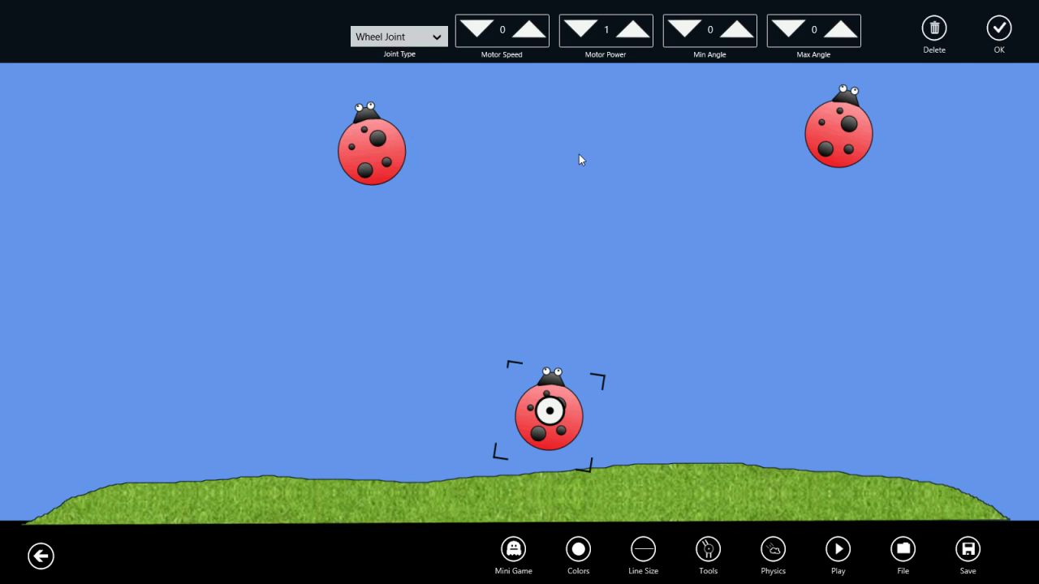
left_click(430, 38)
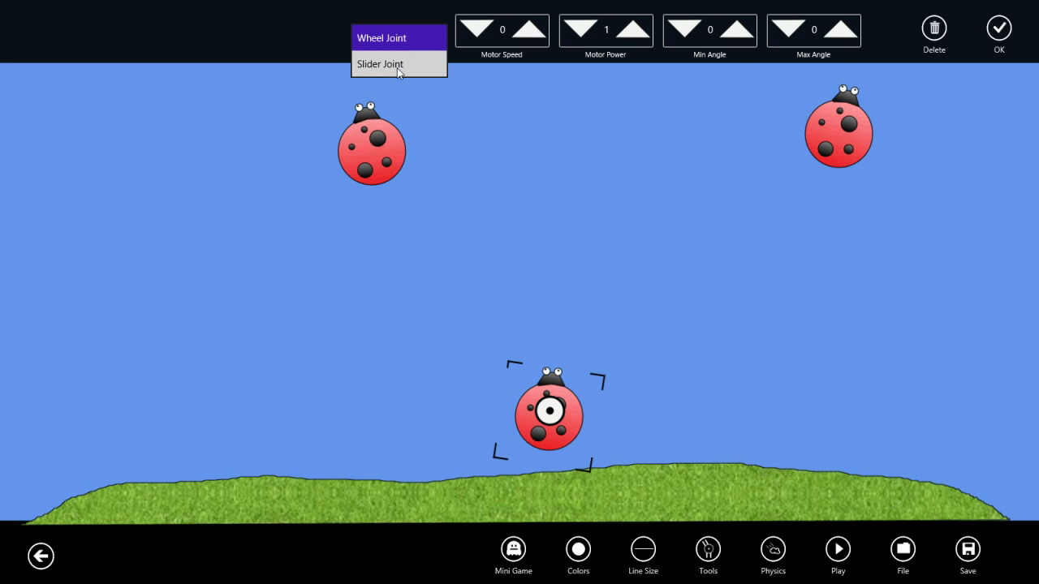
left_click(397, 65)
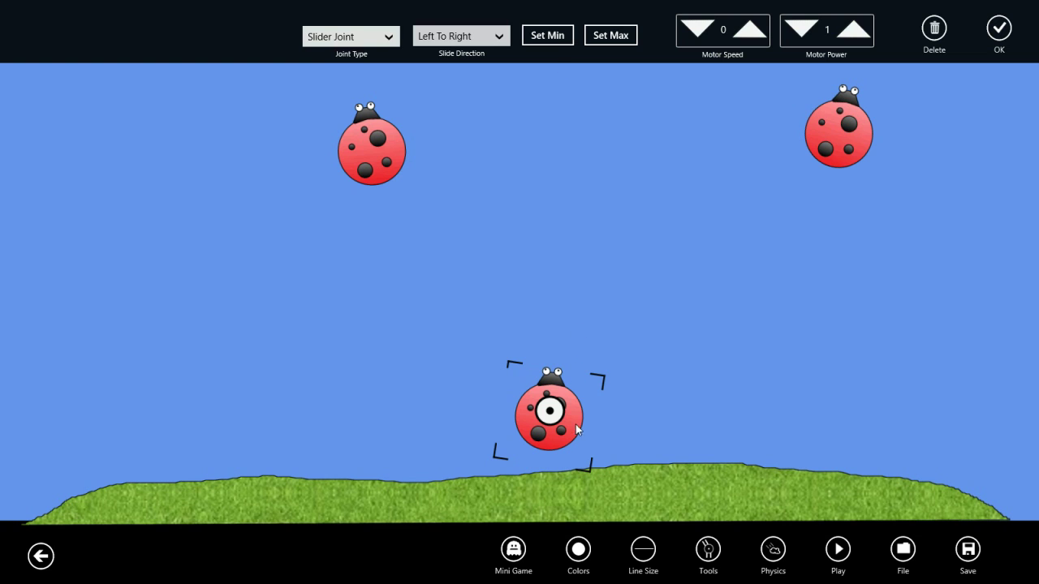
Set the lower ladybug's slider minimum toward the scene's left side, its maximum right of center, and the motor speed to 2.
mouse_move(577, 430)
left_mouse_down()
mouse_move(186, 443)
mouse_move(258, 448)
left_mouse_up()
left_click(549, 35)
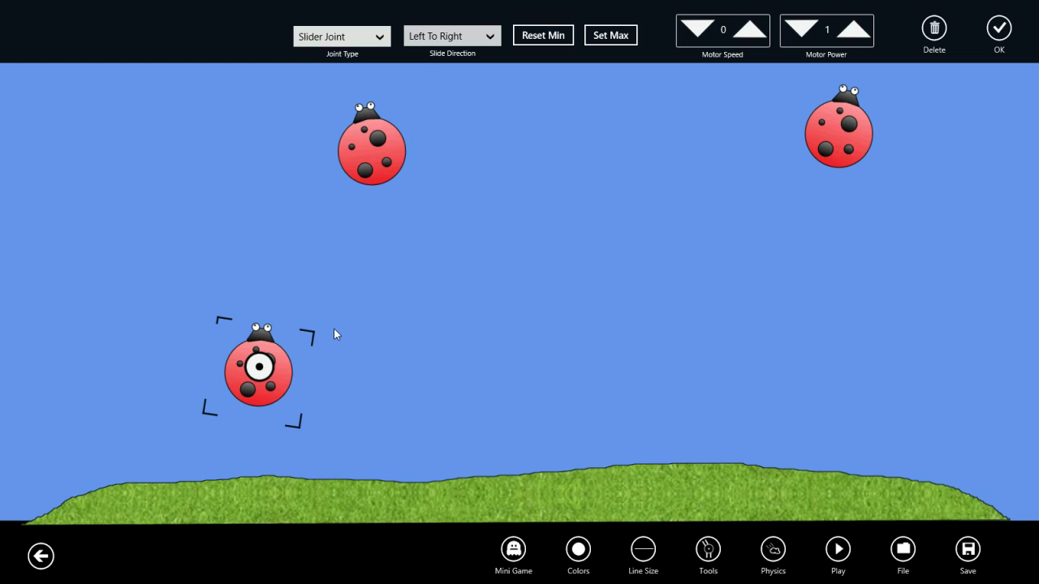
left_click_drag(320, 366, 633, 387)
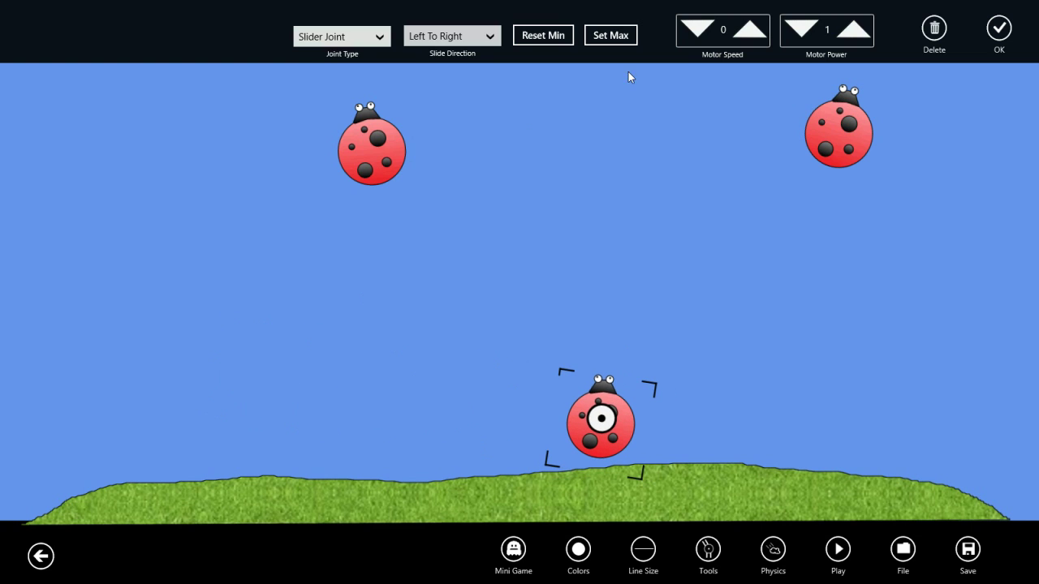
left_click(610, 35)
left_click(749, 33)
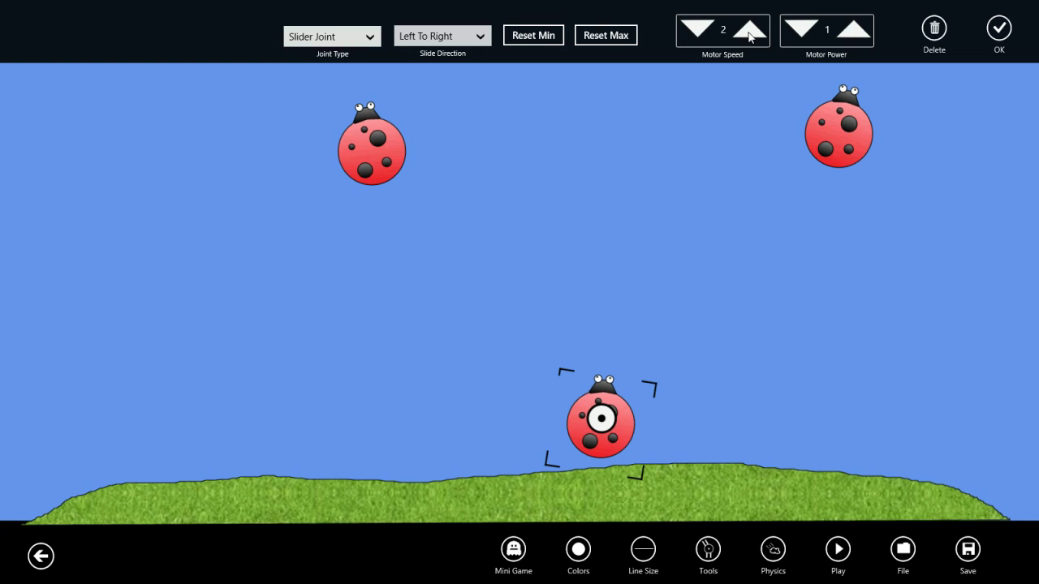
left_click(1003, 33)
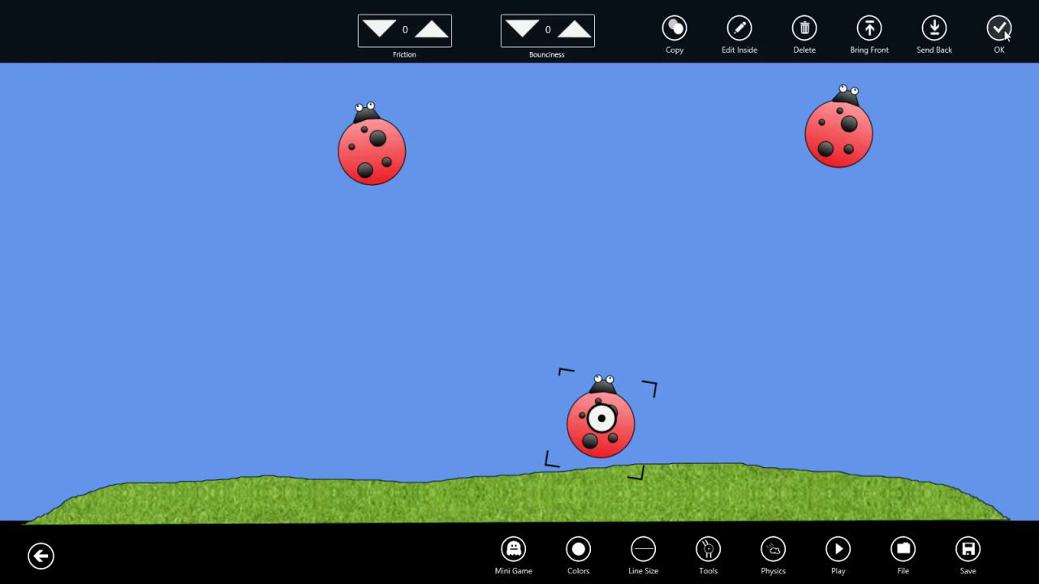
left_click(1003, 33)
Join the upper-right ladybug's center to the grass with a motorized Wheel Joint and run the simulation briefly to test it.
left_click(838, 131)
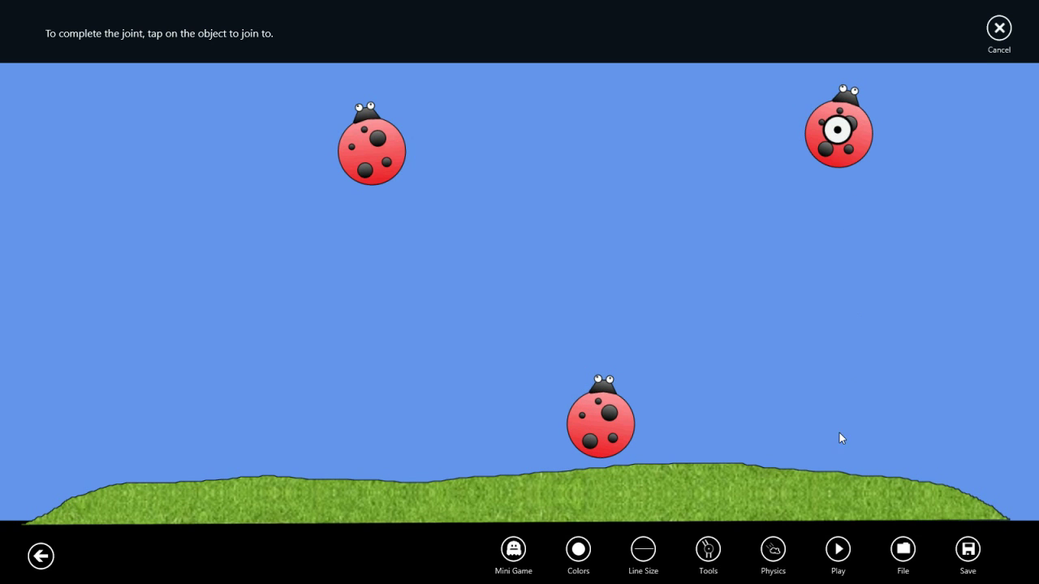
left_click(839, 504)
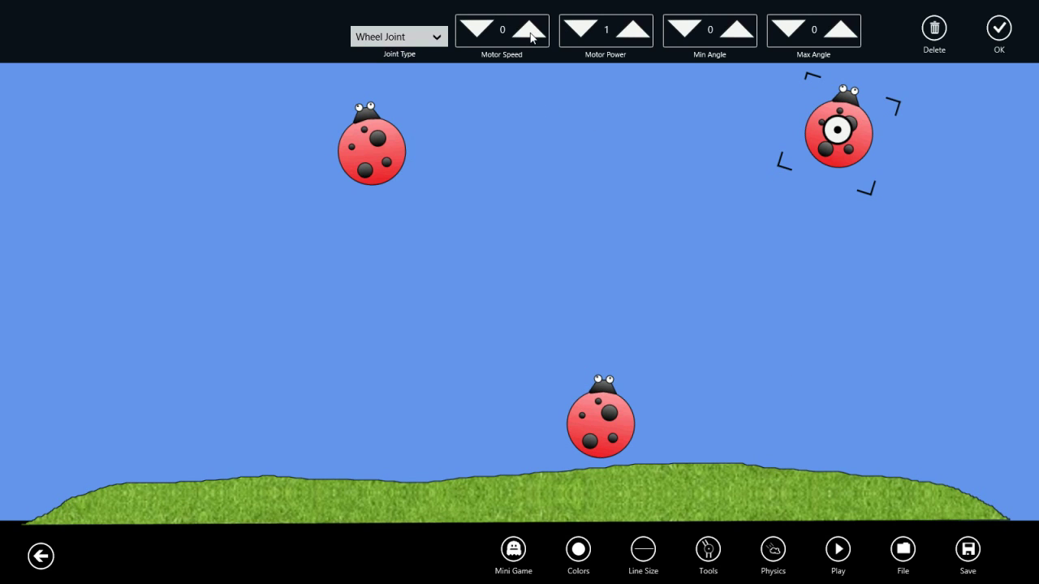
left_click(999, 30)
left_click(848, 555)
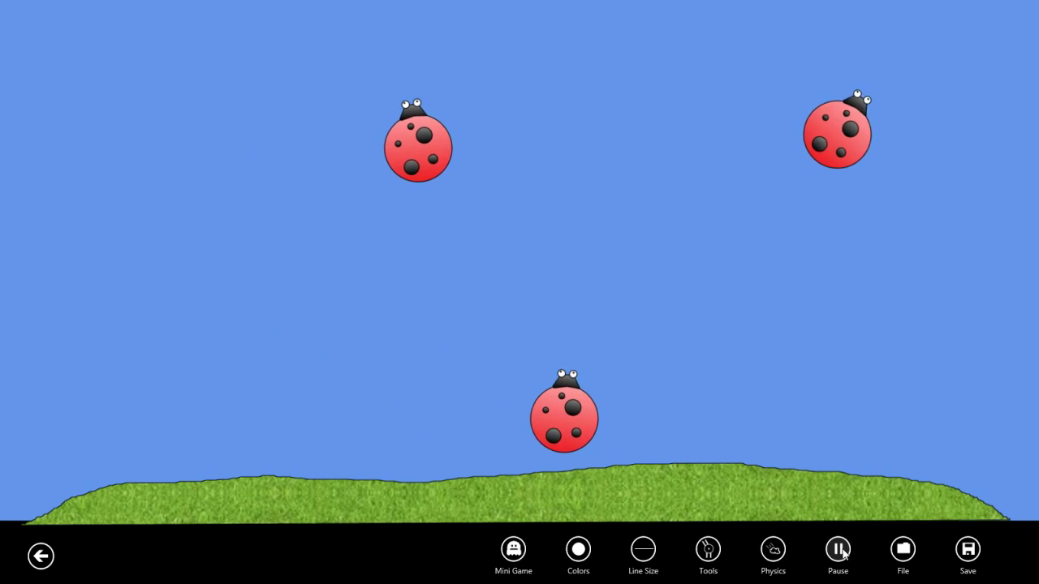
left_click(840, 551)
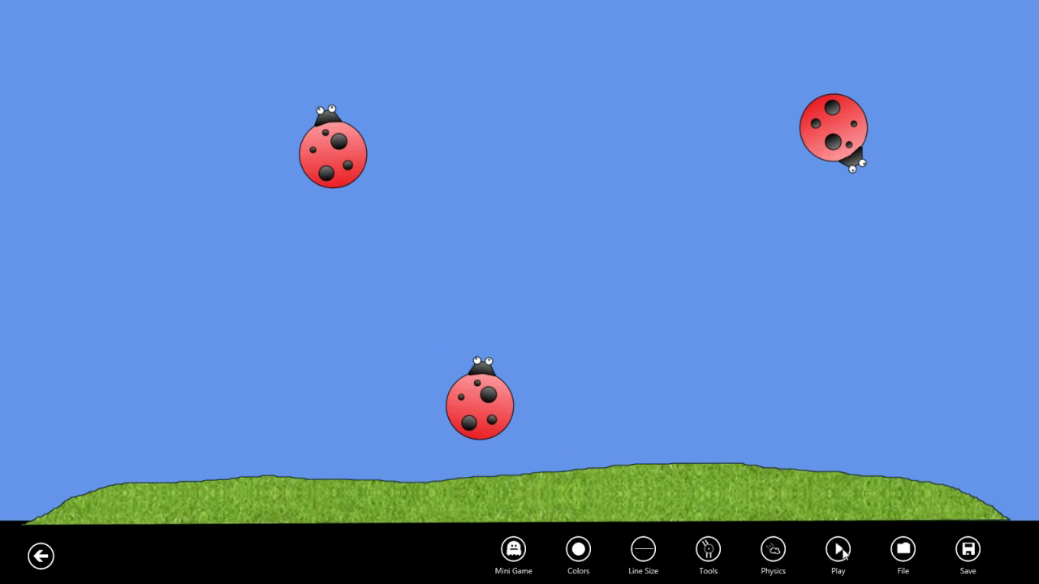
Add an Object Tapped Trigger to the mini game and assign all three ladybugs to it.
left_click(518, 551)
left_click(513, 489)
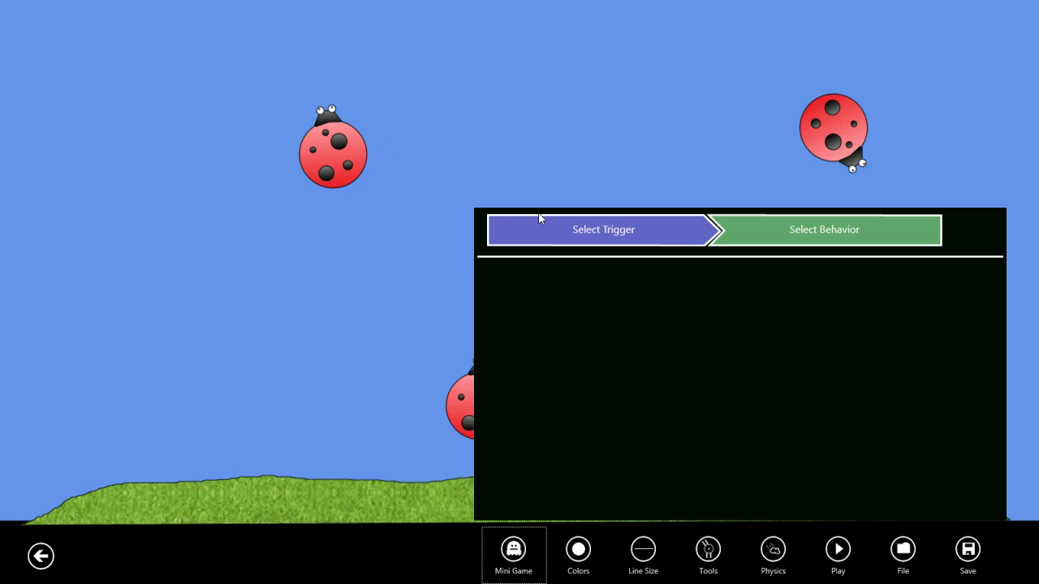
left_click(594, 231)
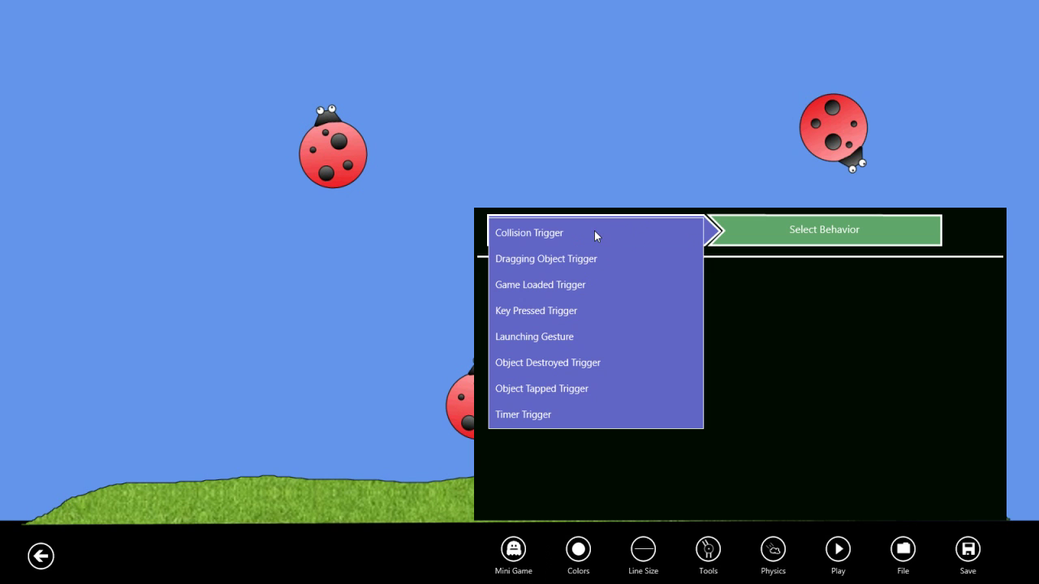
left_click(556, 387)
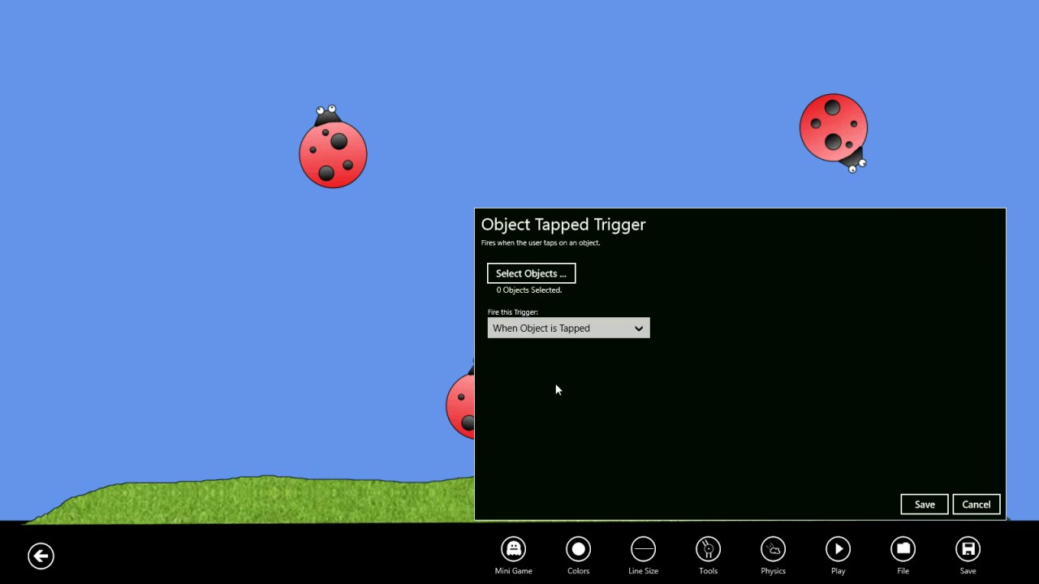
left_click(550, 281)
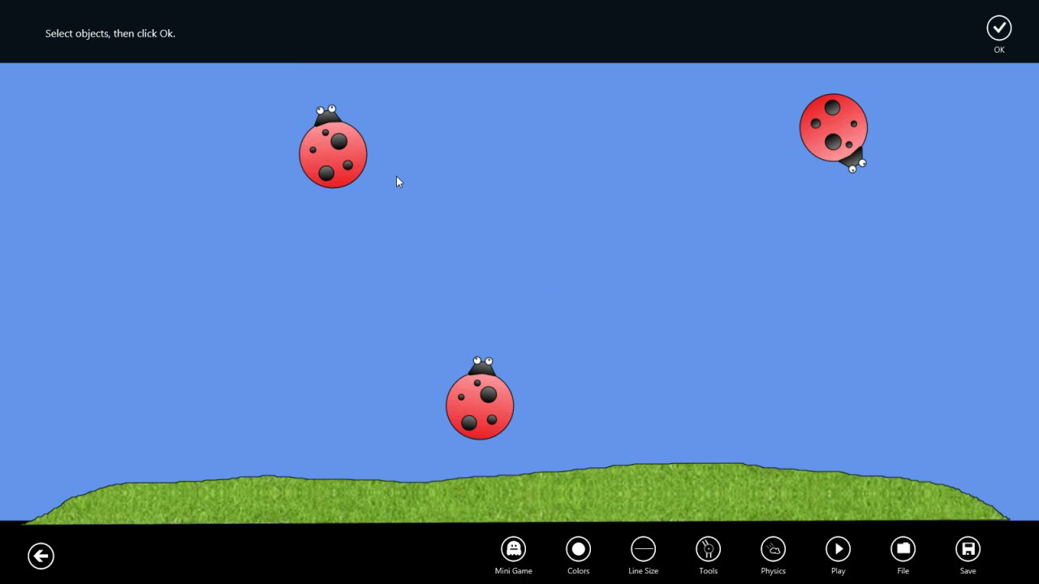
left_click(344, 153)
left_click(462, 432)
left_click(839, 129)
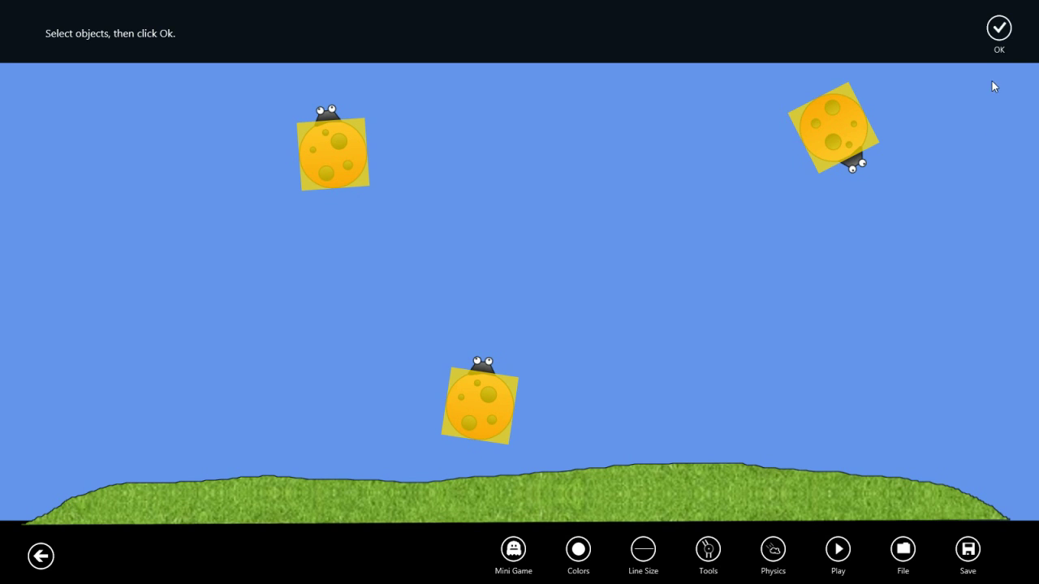
left_click(998, 31)
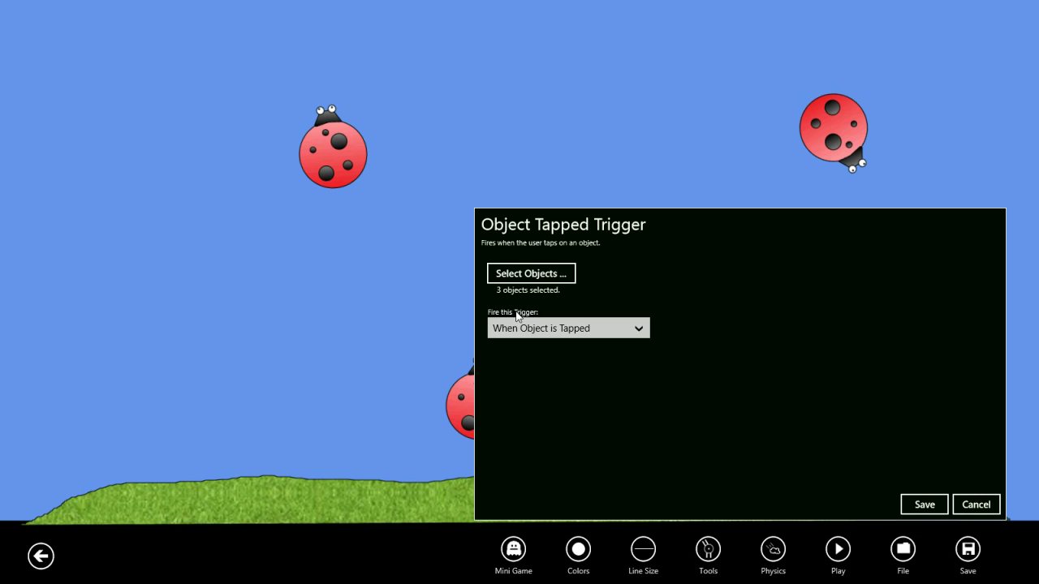
Keep the trigger firing on When Object is Tapped and save it.
left_click(560, 334)
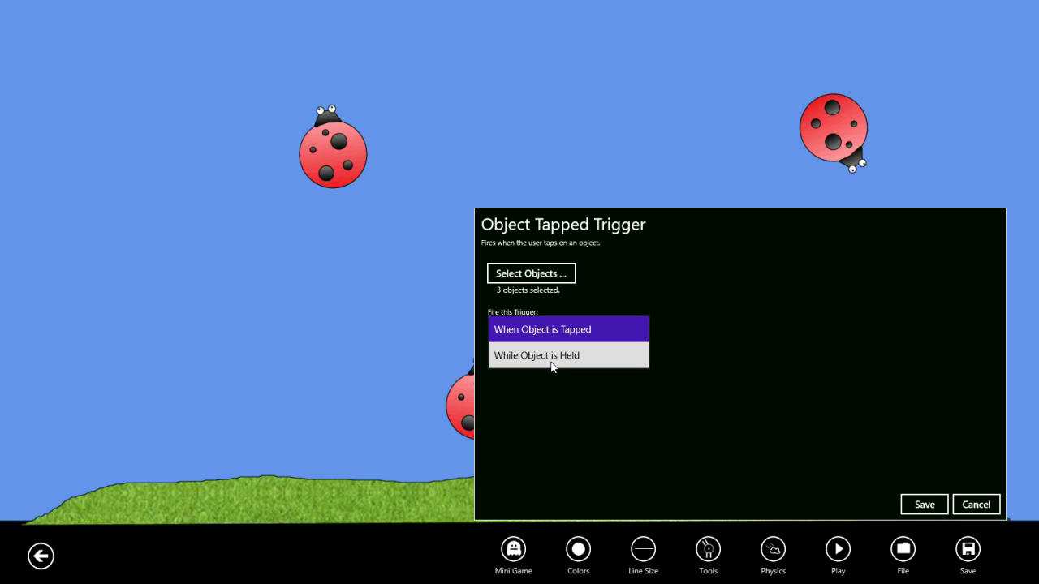
left_click(562, 331)
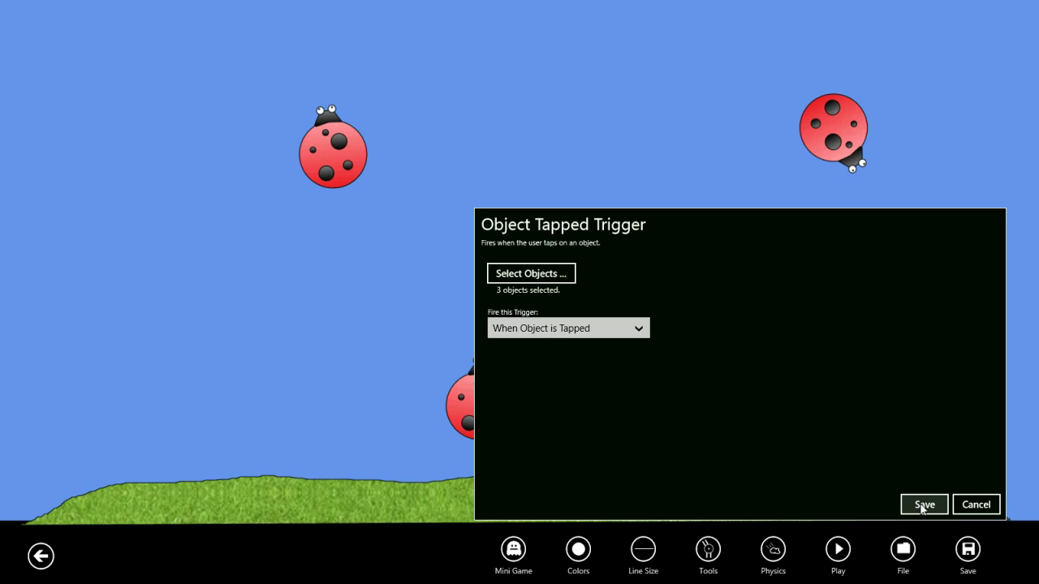
left_click(922, 505)
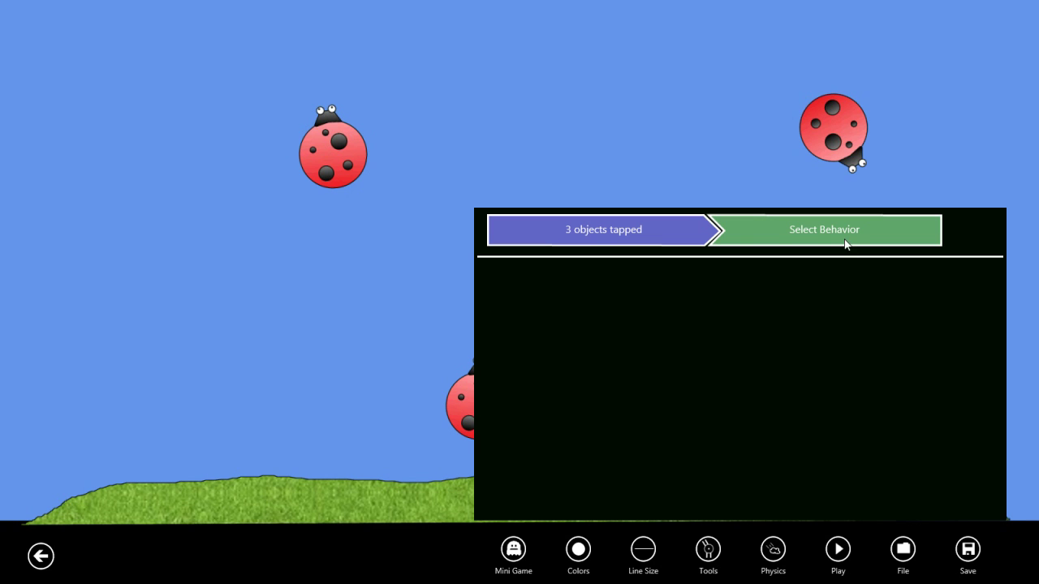
Add a Destroy Object Behavior for the tapped ladybugs that uses the object from the trigger target and the Fragments effect.
left_click(843, 231)
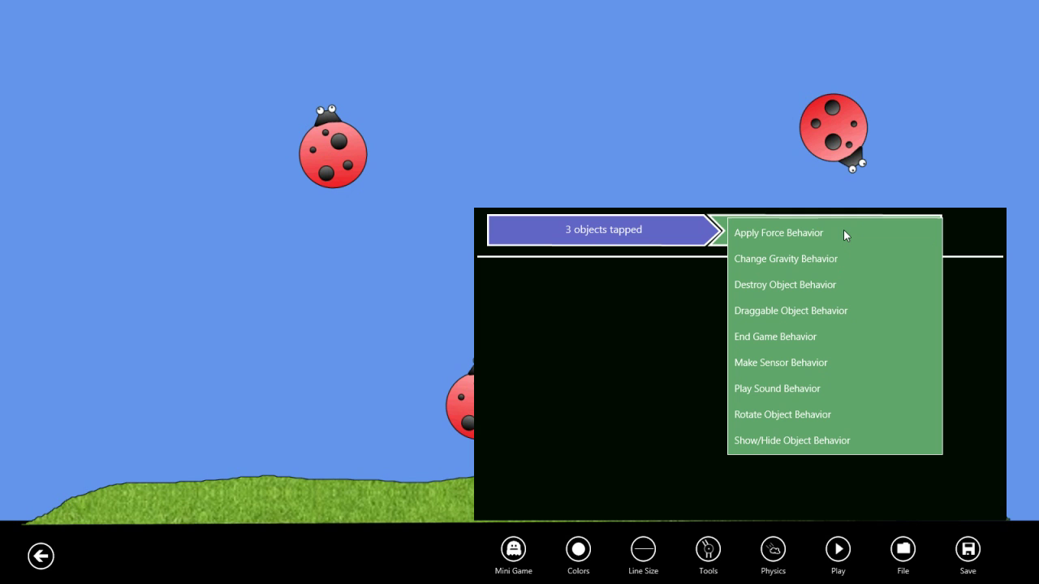
left_click(809, 284)
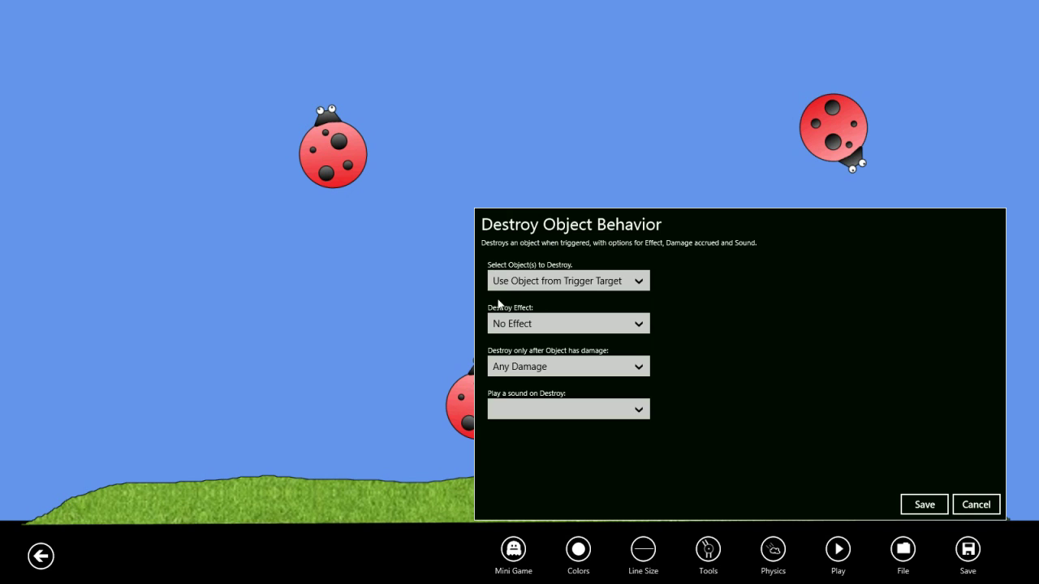
left_click(557, 284)
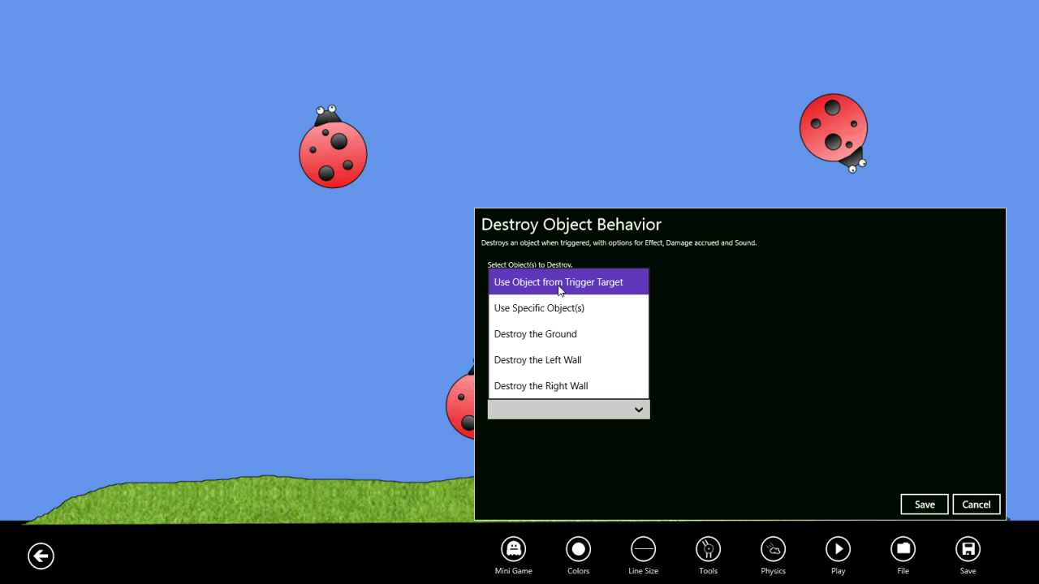
left_click(558, 284)
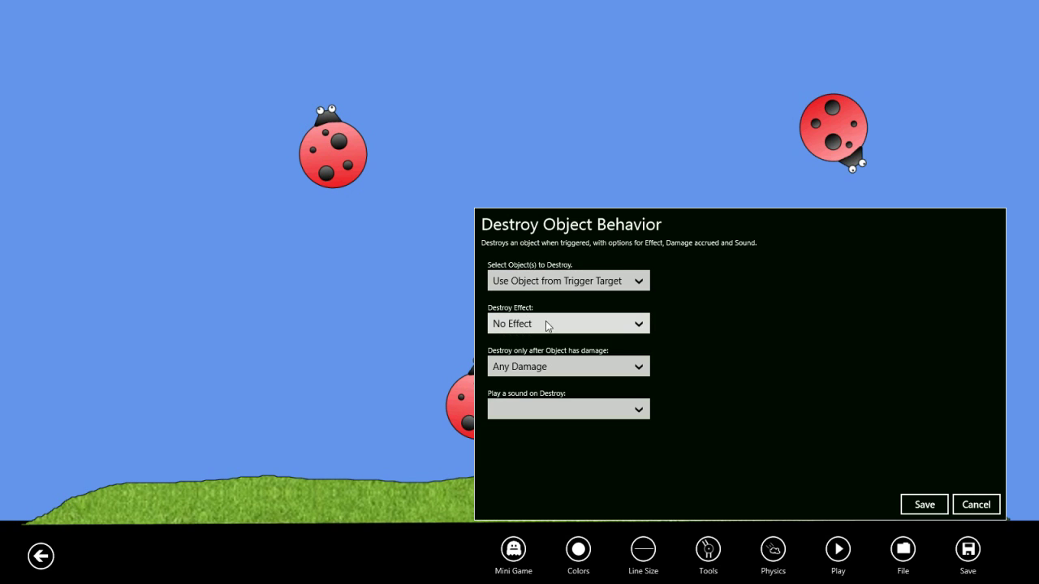
left_click(543, 322)
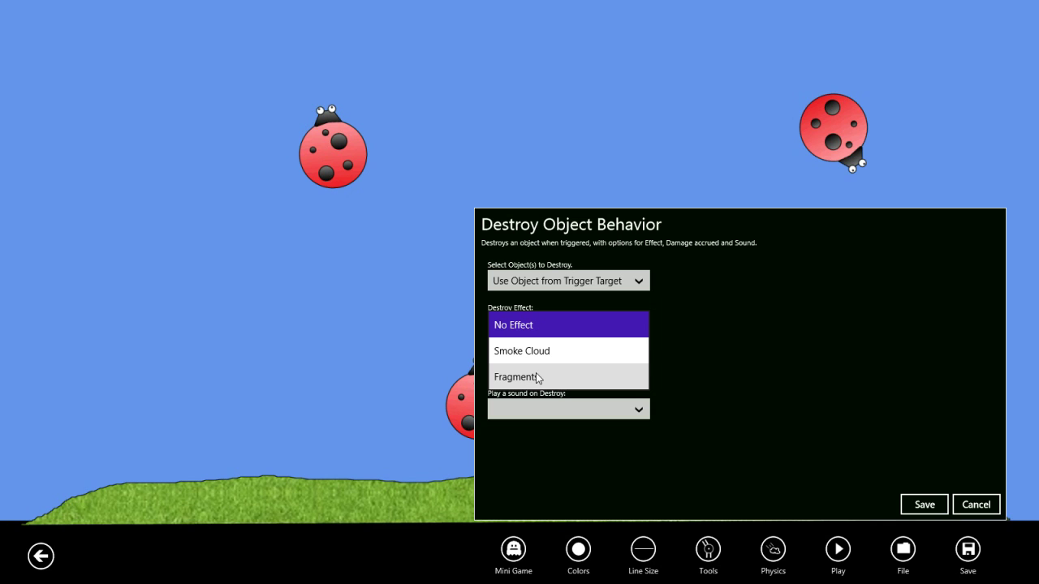
left_click(536, 377)
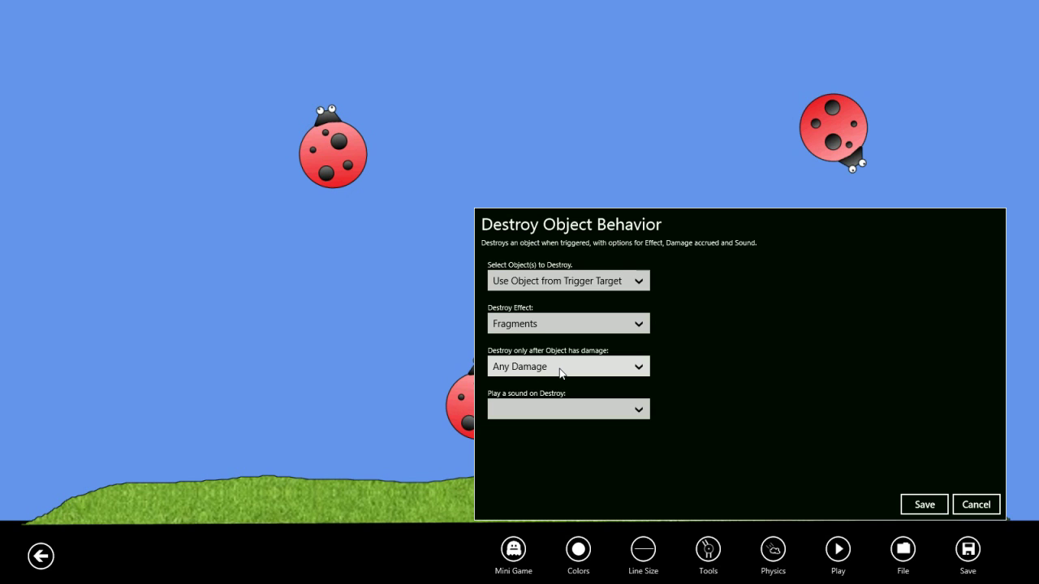
Set the destroy sound to monster and save the Destroy Object Behavior.
left_click(511, 410)
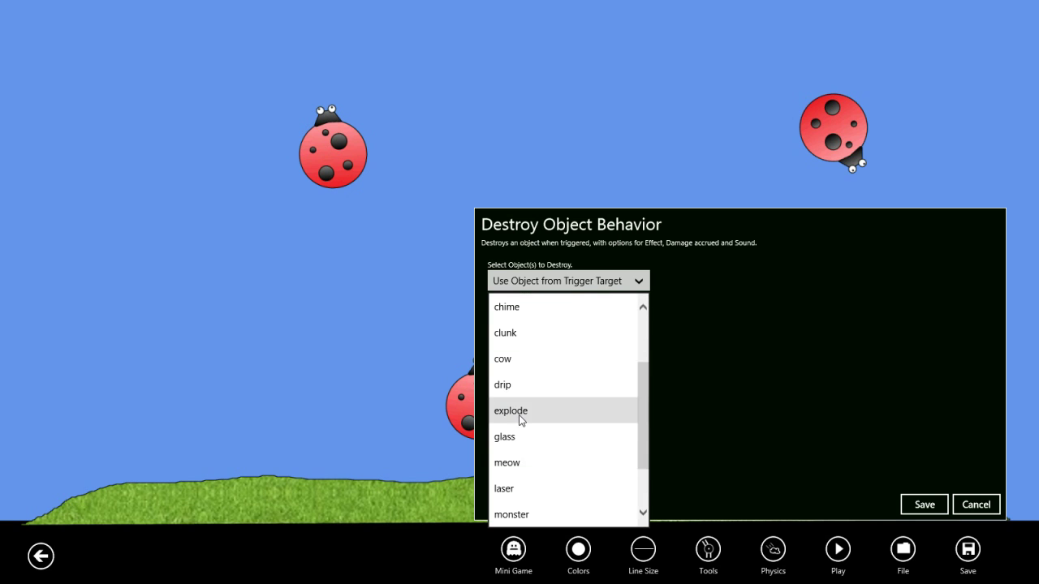
scroll(526, 462, "down", 1)
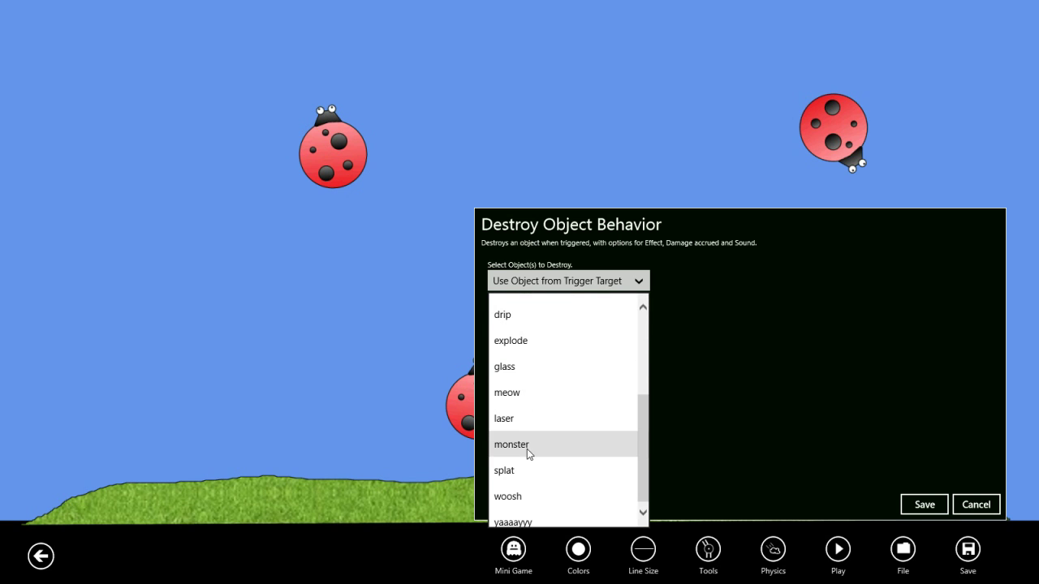
left_click(526, 449)
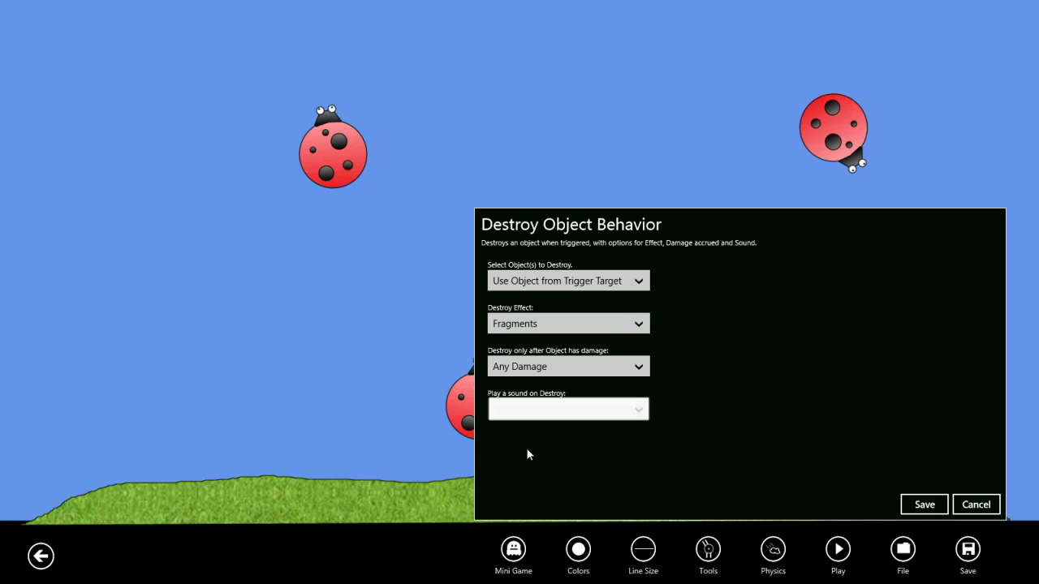
left_click(922, 505)
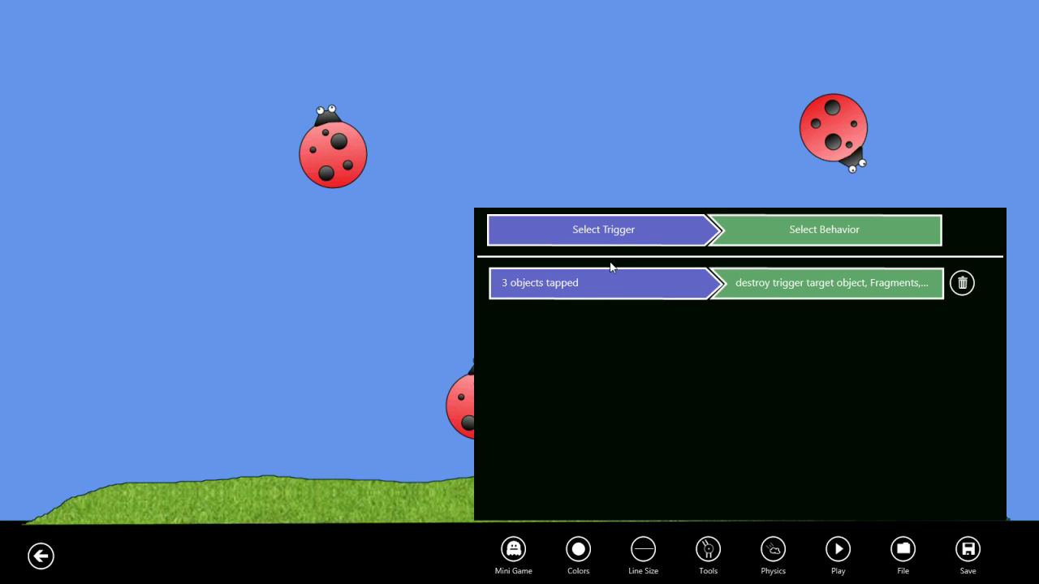
Add an Object Destroyed Trigger to the mini game, assign all three ladybugs to it and save it.
left_click(608, 235)
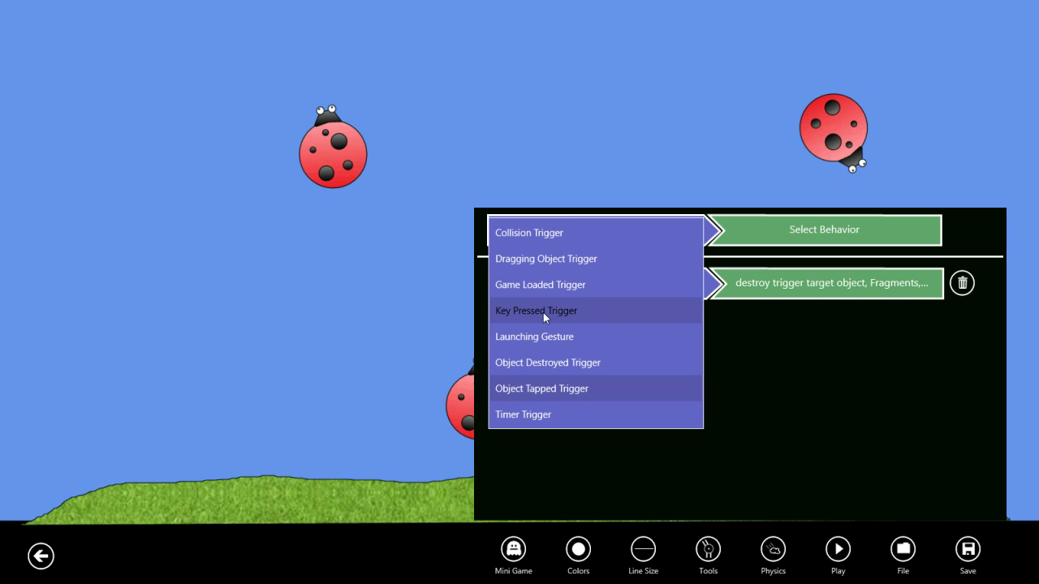
left_click(568, 365)
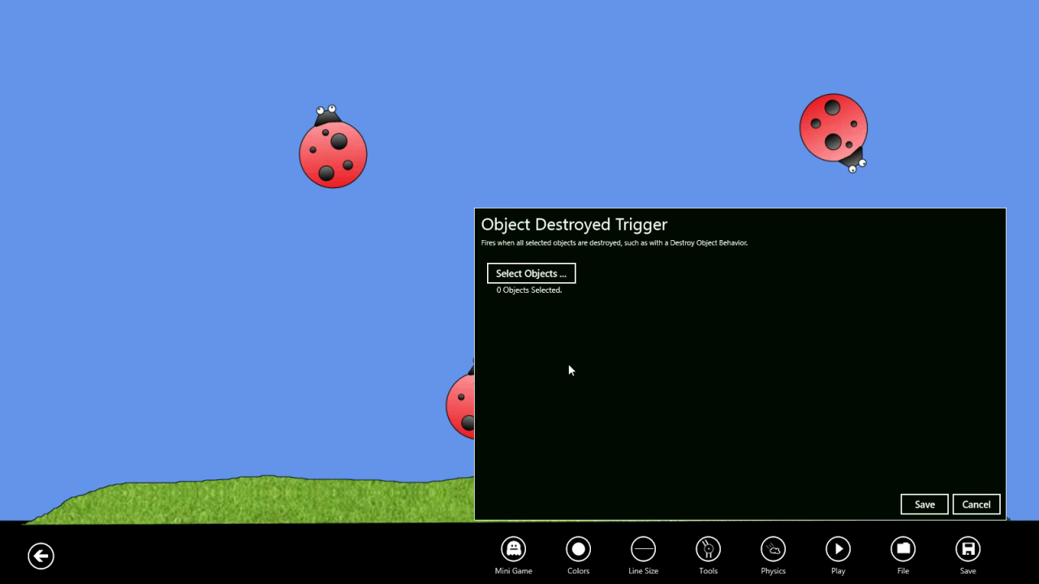
left_click(549, 275)
left_click(353, 176)
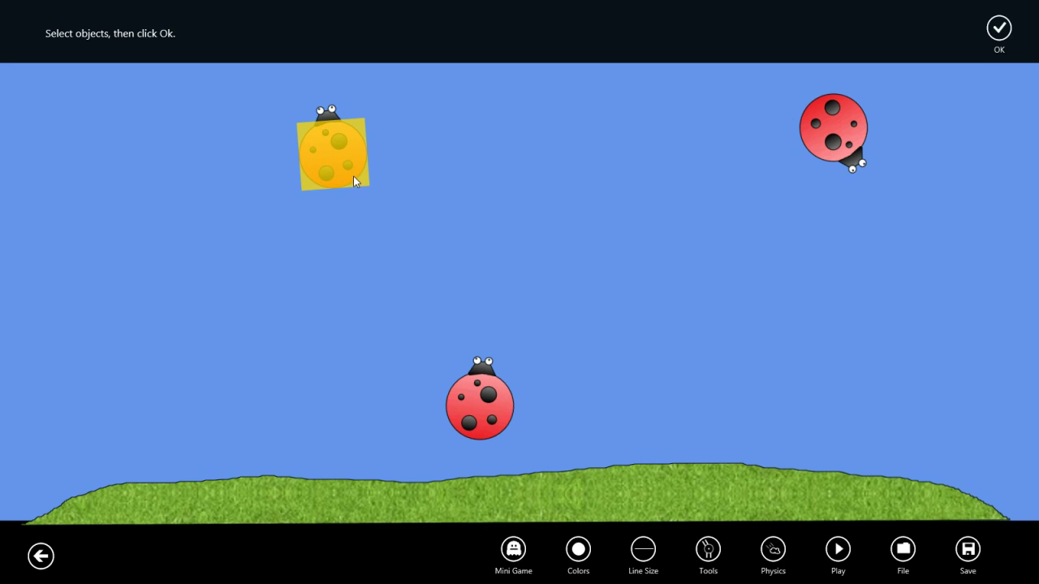
left_click(479, 421)
left_click(832, 150)
left_click(998, 33)
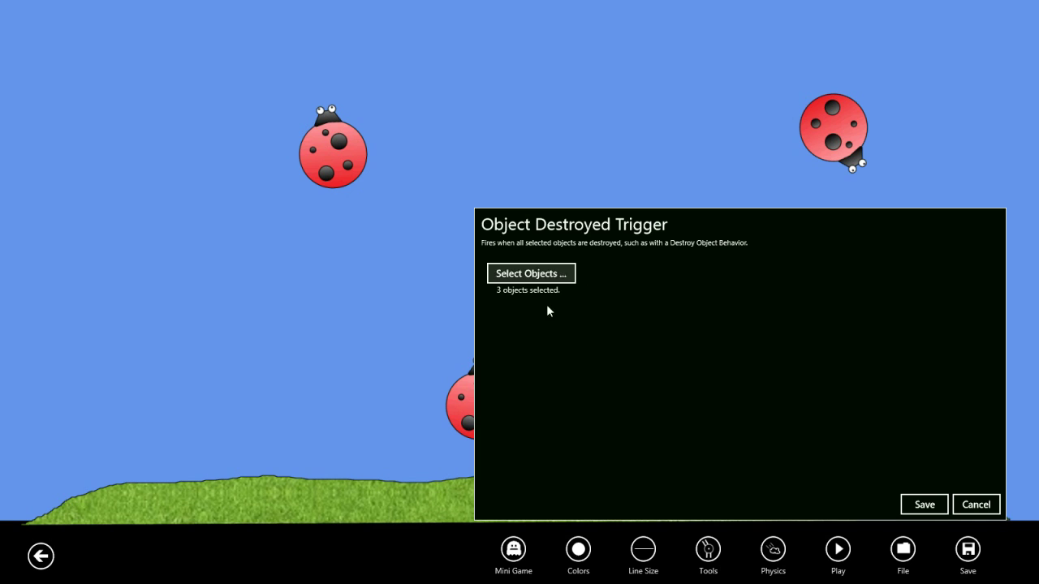
left_click(927, 506)
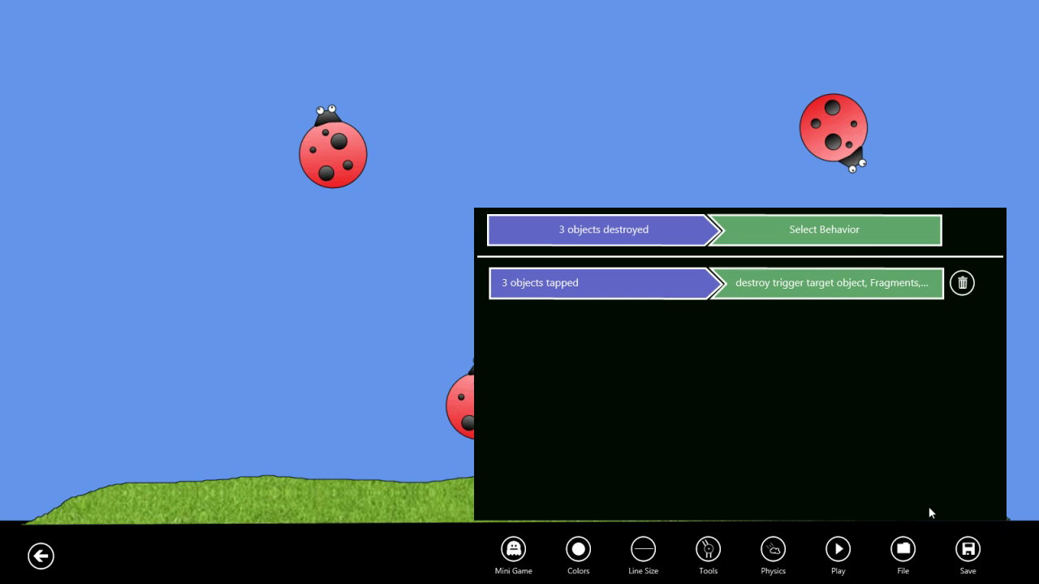
Add an End Game Behavior of type Success! Game complete. with a 1 second delay and the applause sound, and save it.
left_click(851, 231)
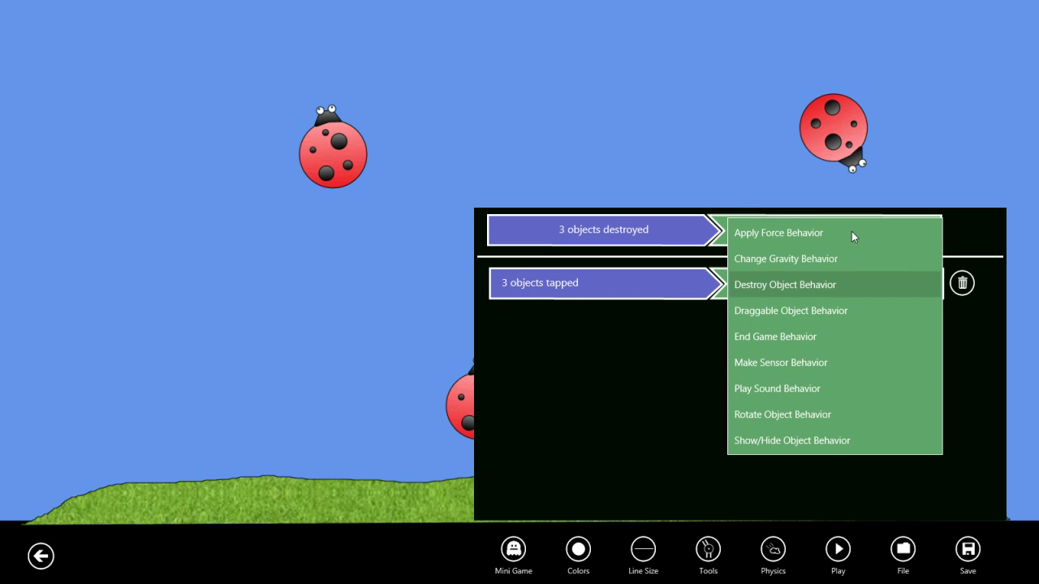
left_click(781, 336)
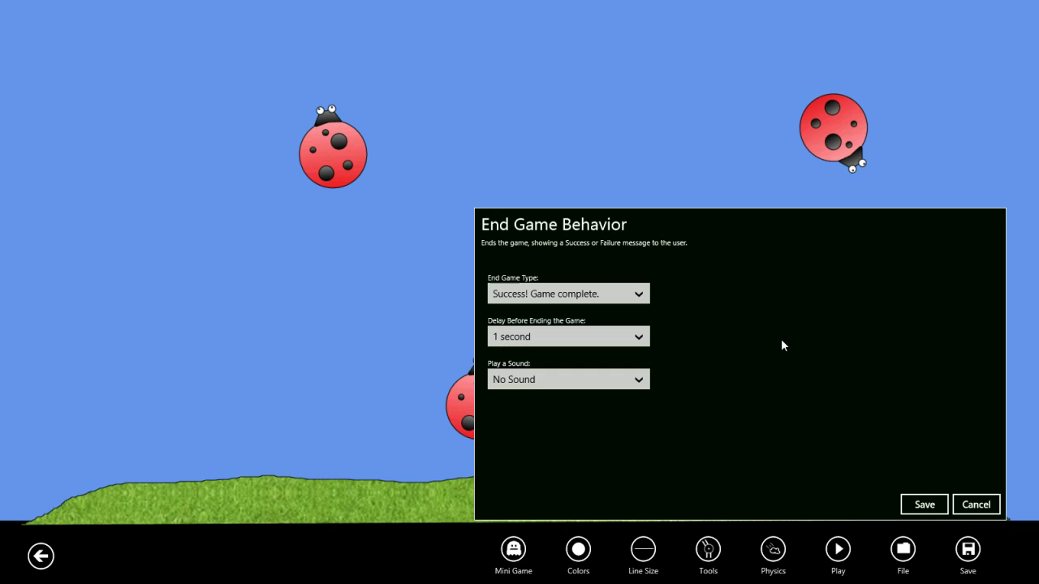
left_click(591, 296)
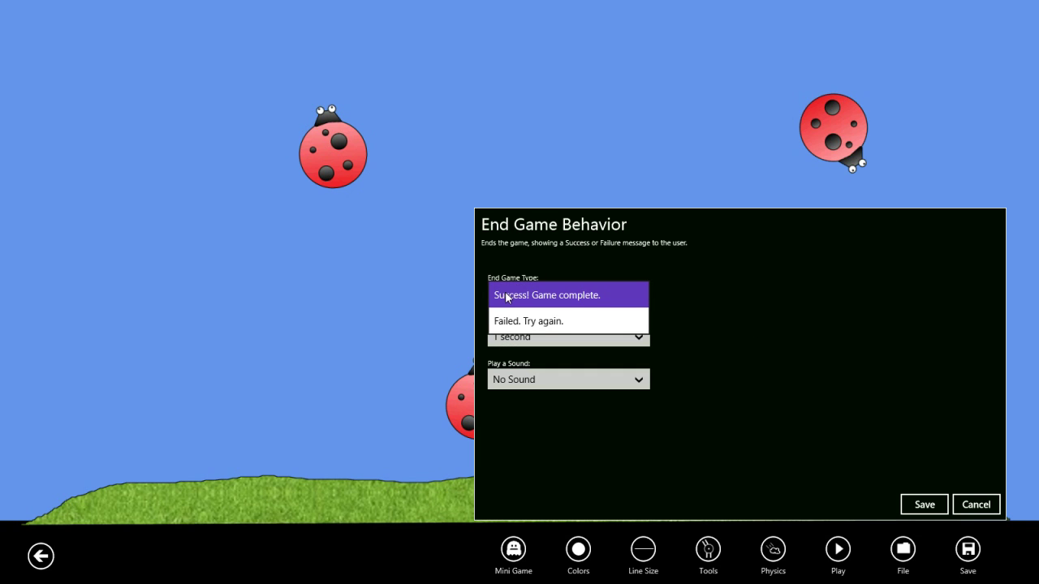
left_click(614, 297)
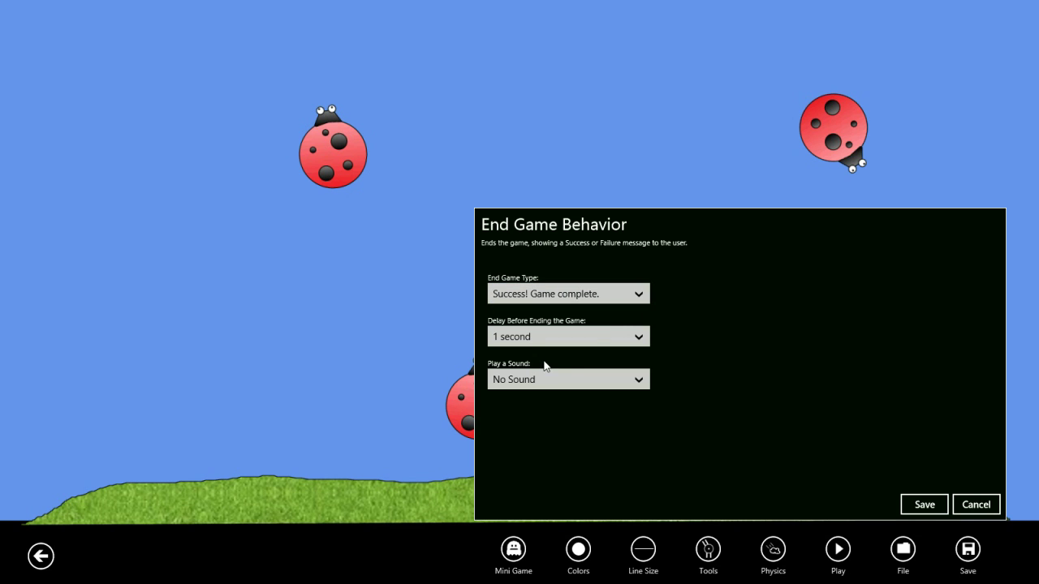
left_click(590, 344)
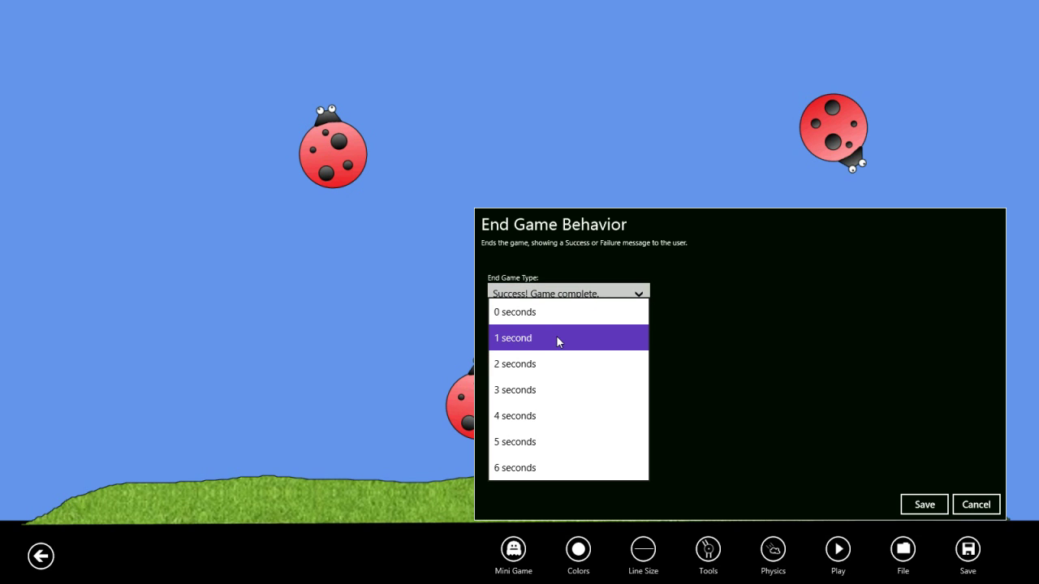
left_click(541, 342)
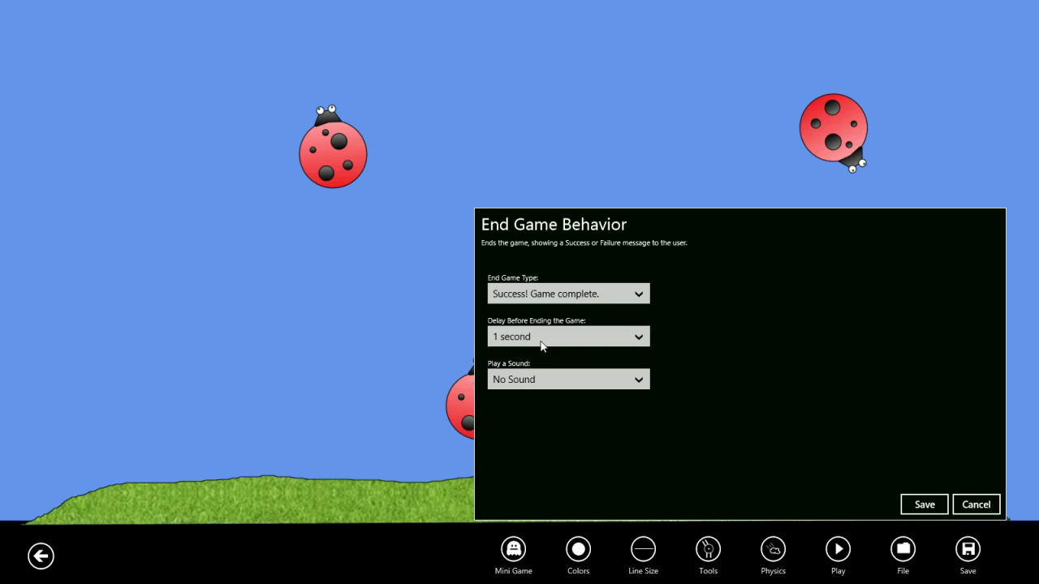
left_click(531, 387)
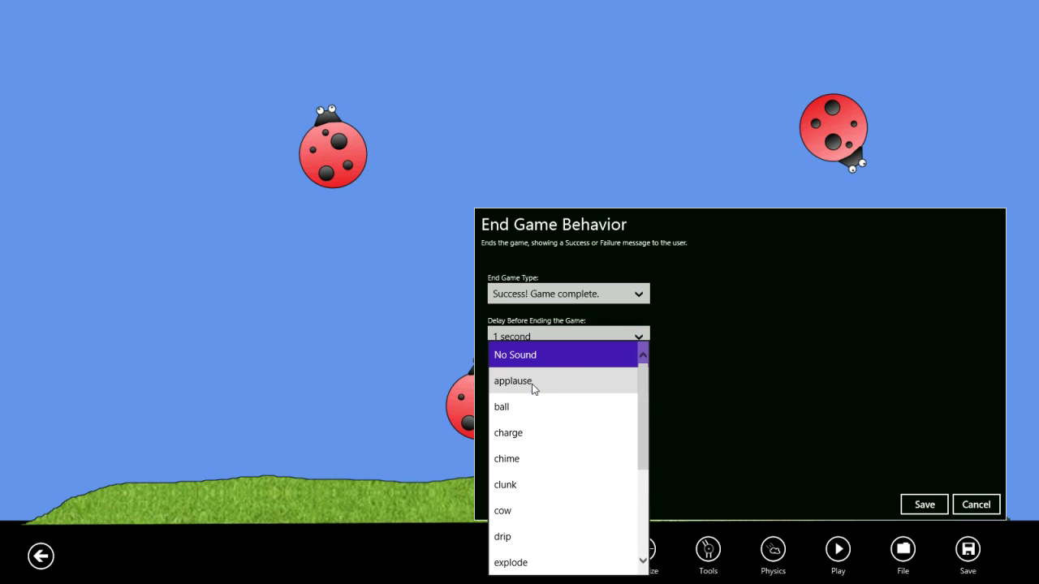
left_click(542, 388)
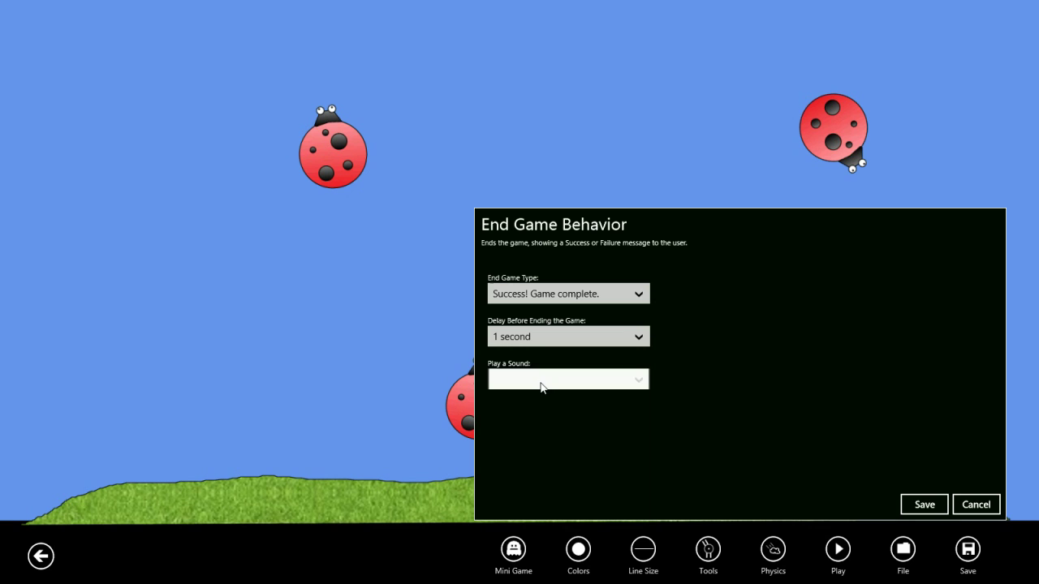
left_click(924, 505)
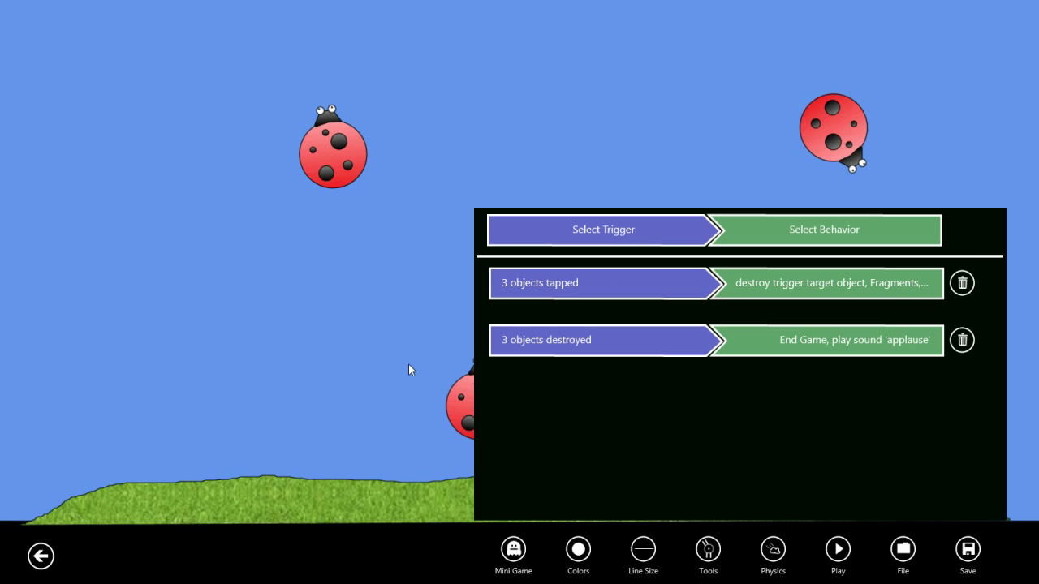
Save the game with the title "Squish the bugs" and a description telling players to tap on the bugs to destroy them.
left_click(967, 551)
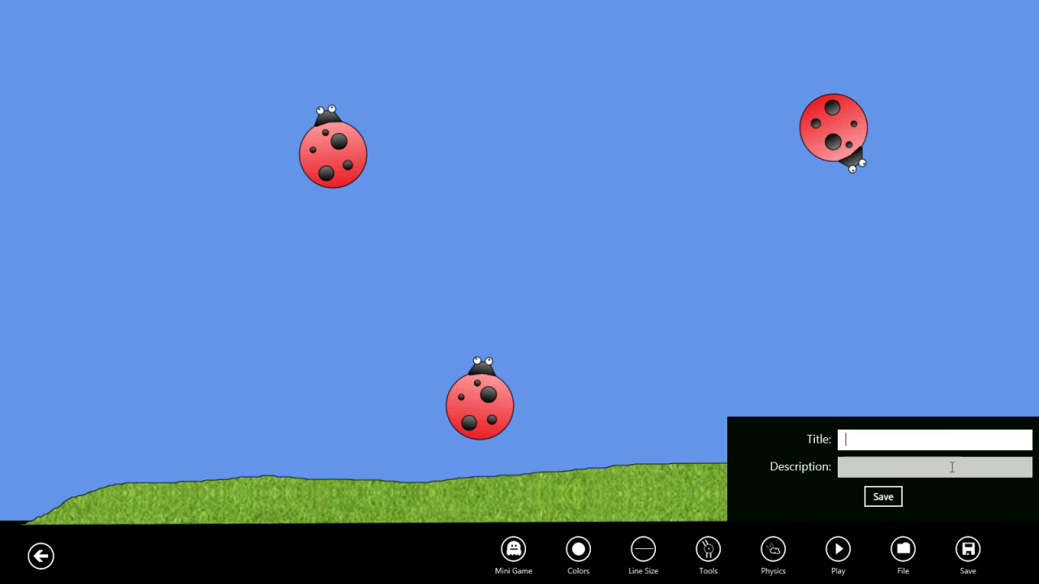
type("Squic")
type("h the bugs")
key("Tab")
type("TA")
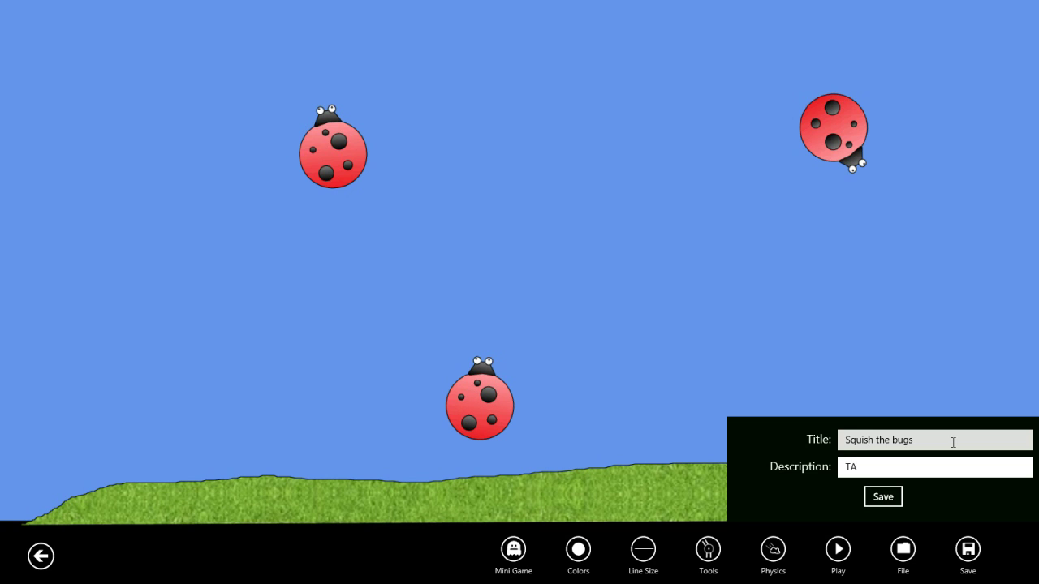
key("BackSpace")
type("ap on the bugs to destroy t")
key("Return")
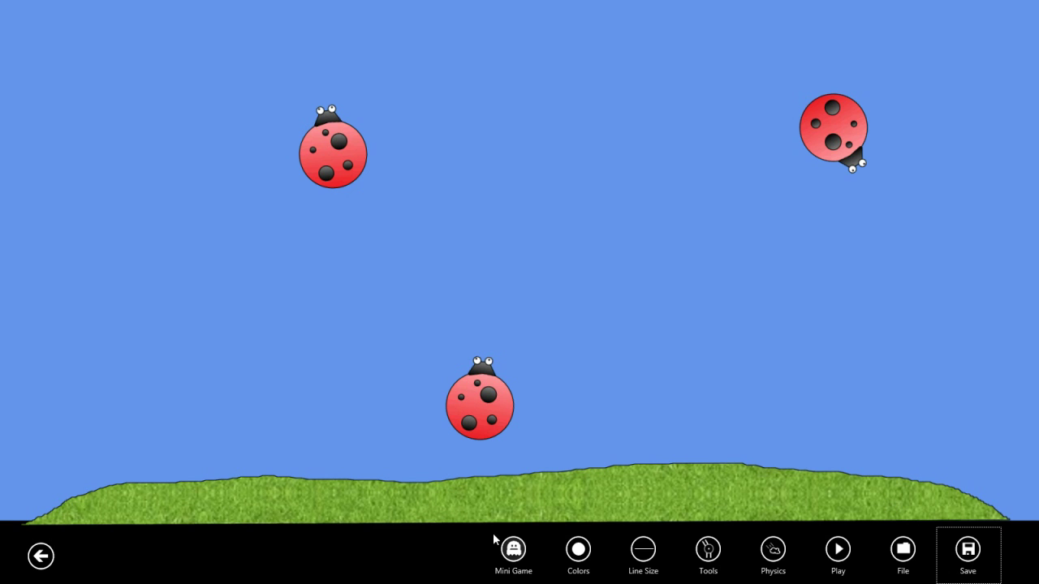
Play the mini game and tap all three moving ladybugs to test their destruction and the game ending.
left_click(513, 550)
left_click(520, 426)
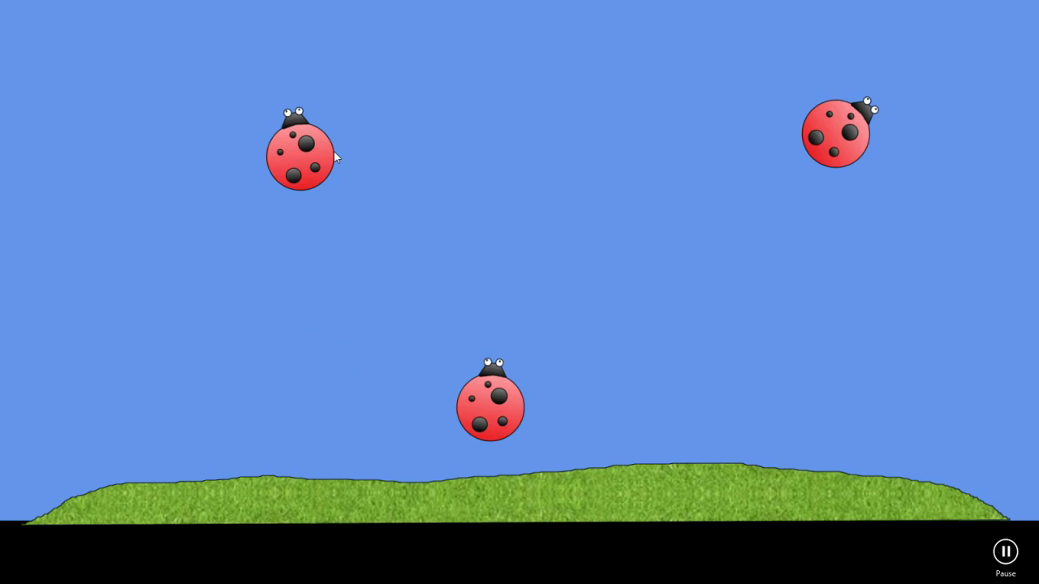
left_click(334, 151)
left_click(467, 389)
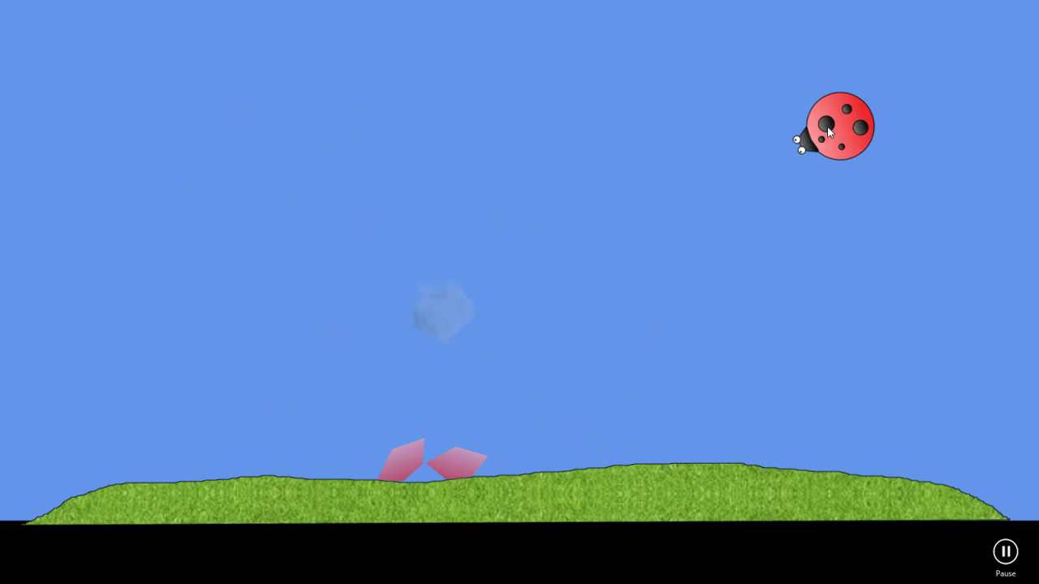
left_click(838, 124)
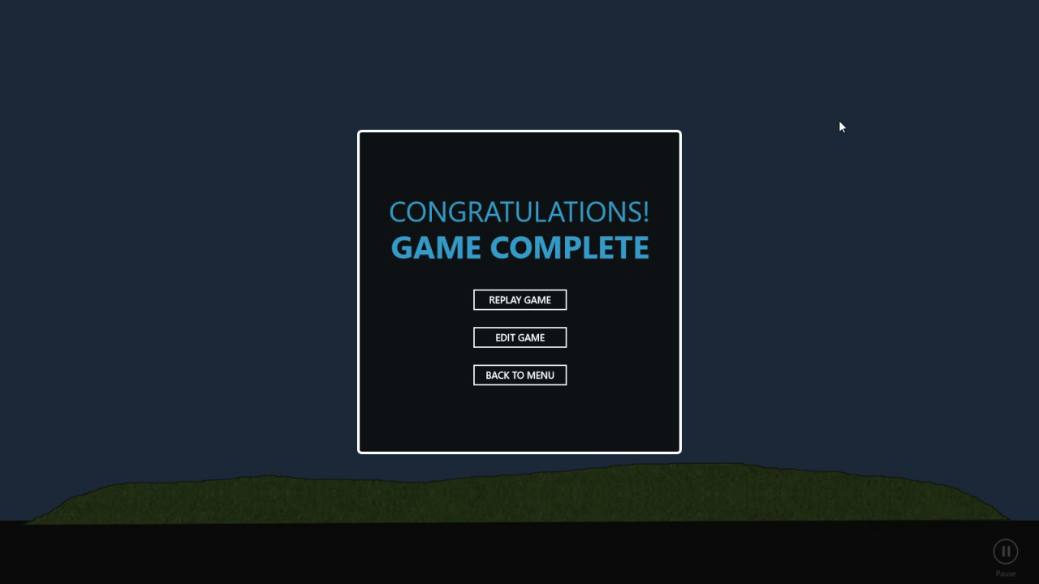